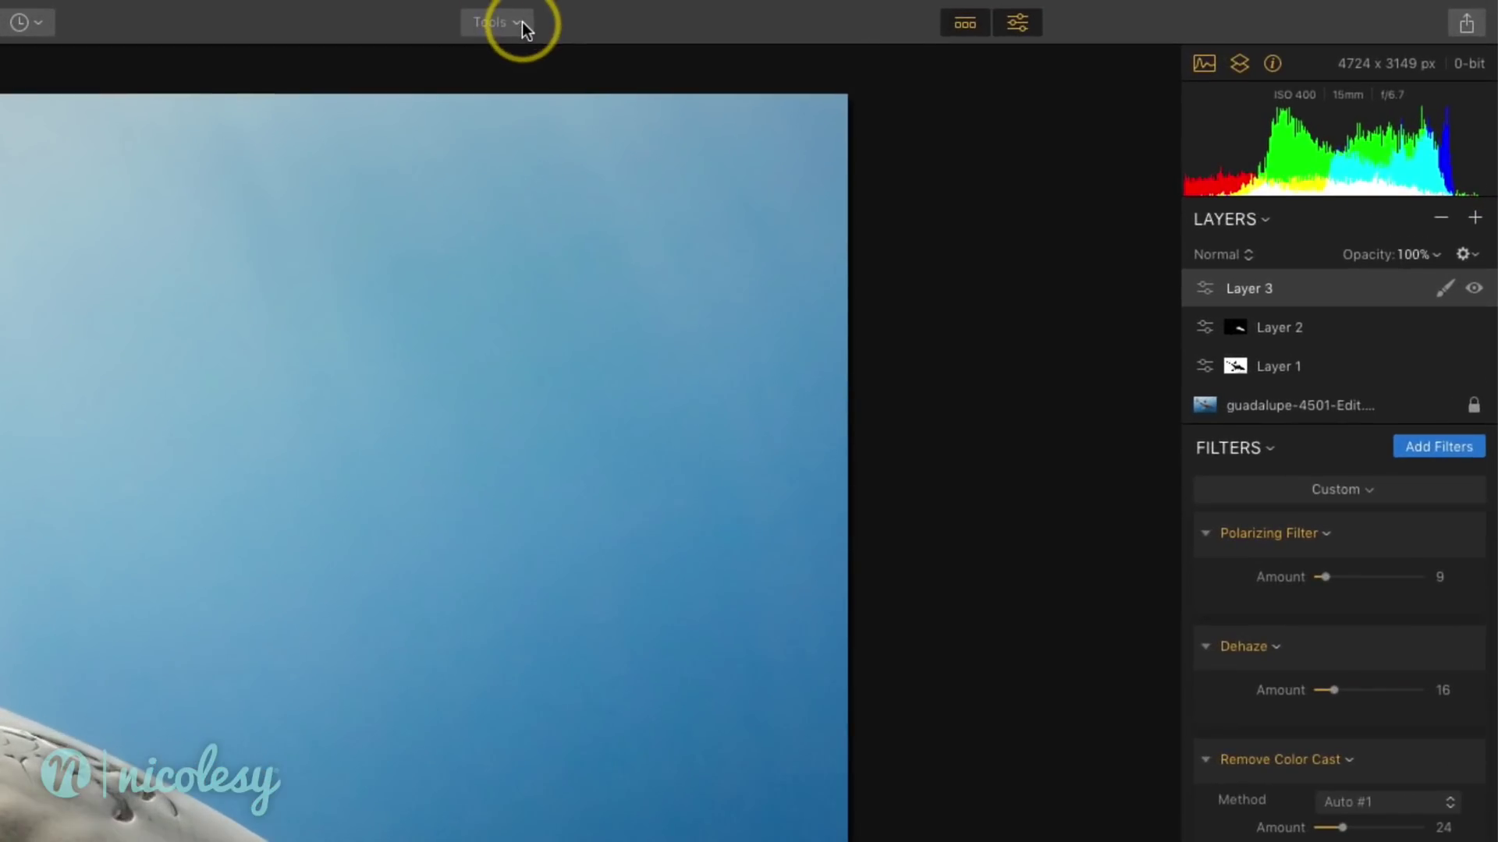
{"action": "left_click", "coordinate": [1026, 11]}
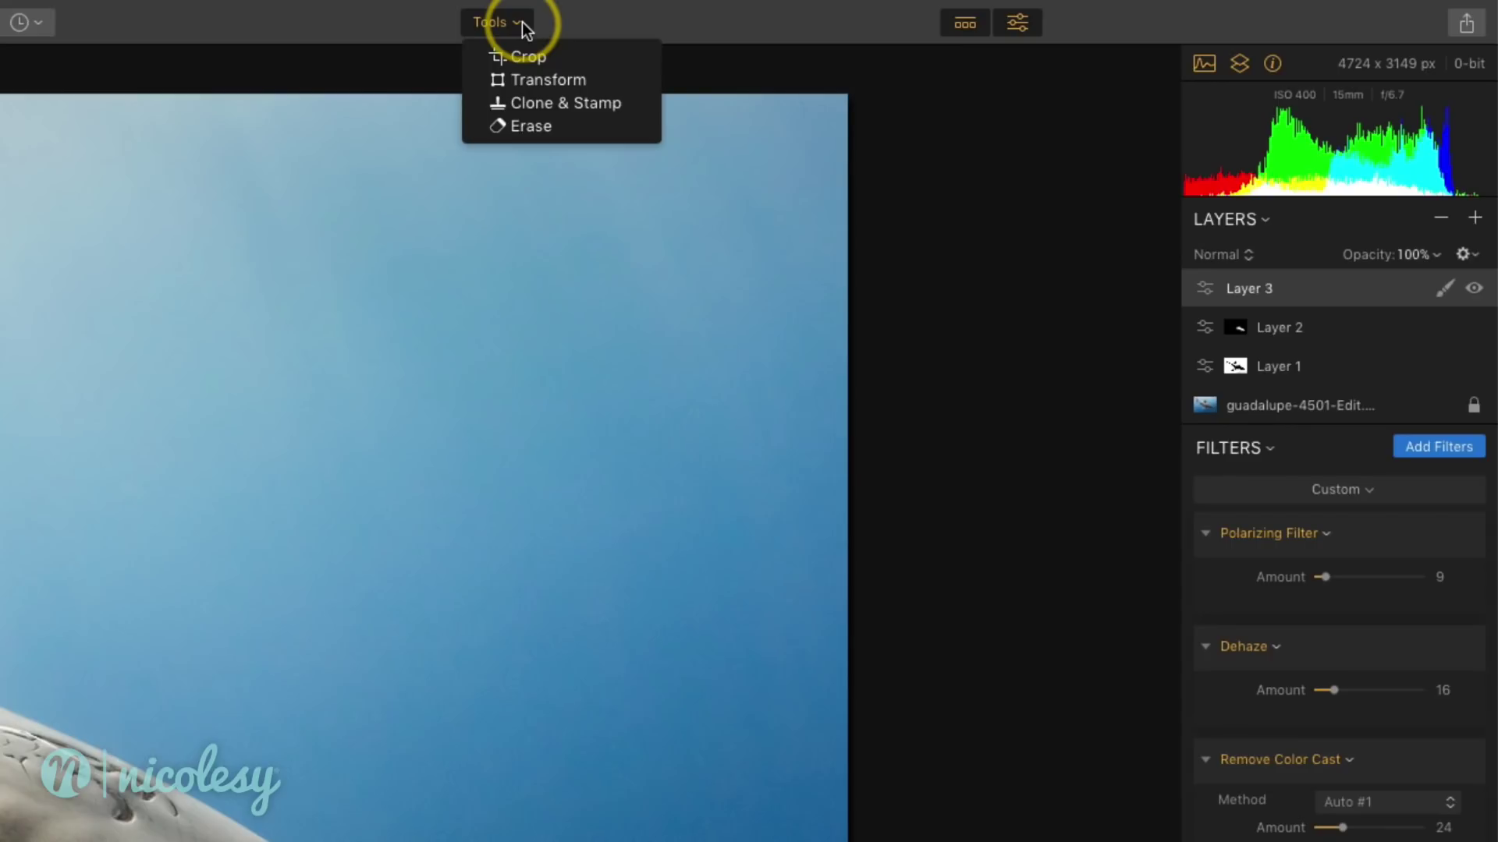
{"action": "left_click", "coordinate": [1050, 385]}
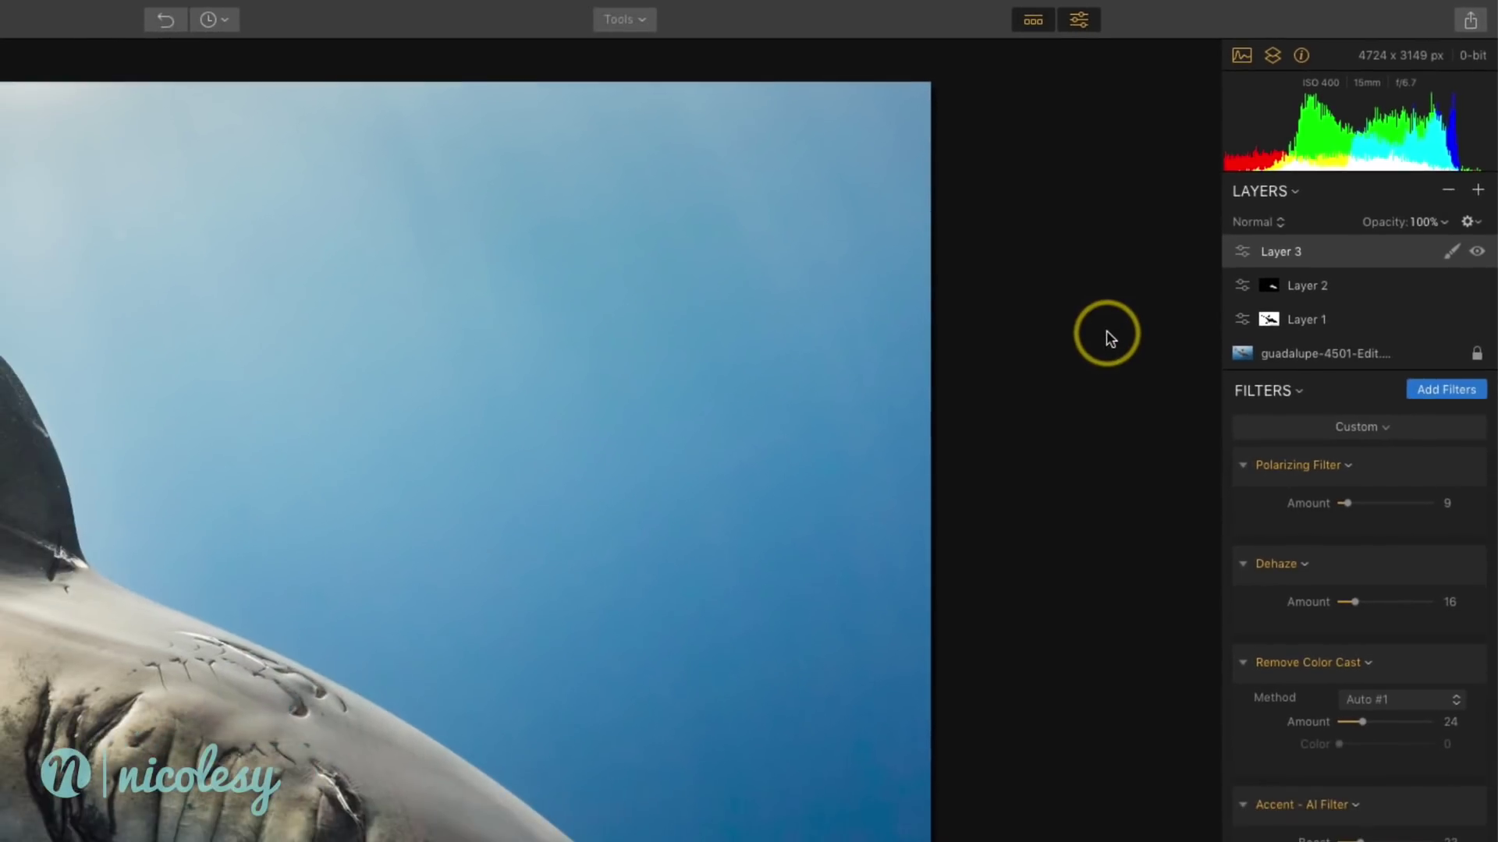
Step: Add a Vignette filter and a Tone filter from the filters catalog to Layer 3 of the shark photo
{"action": "left_click", "coordinate": [1443, 386]}
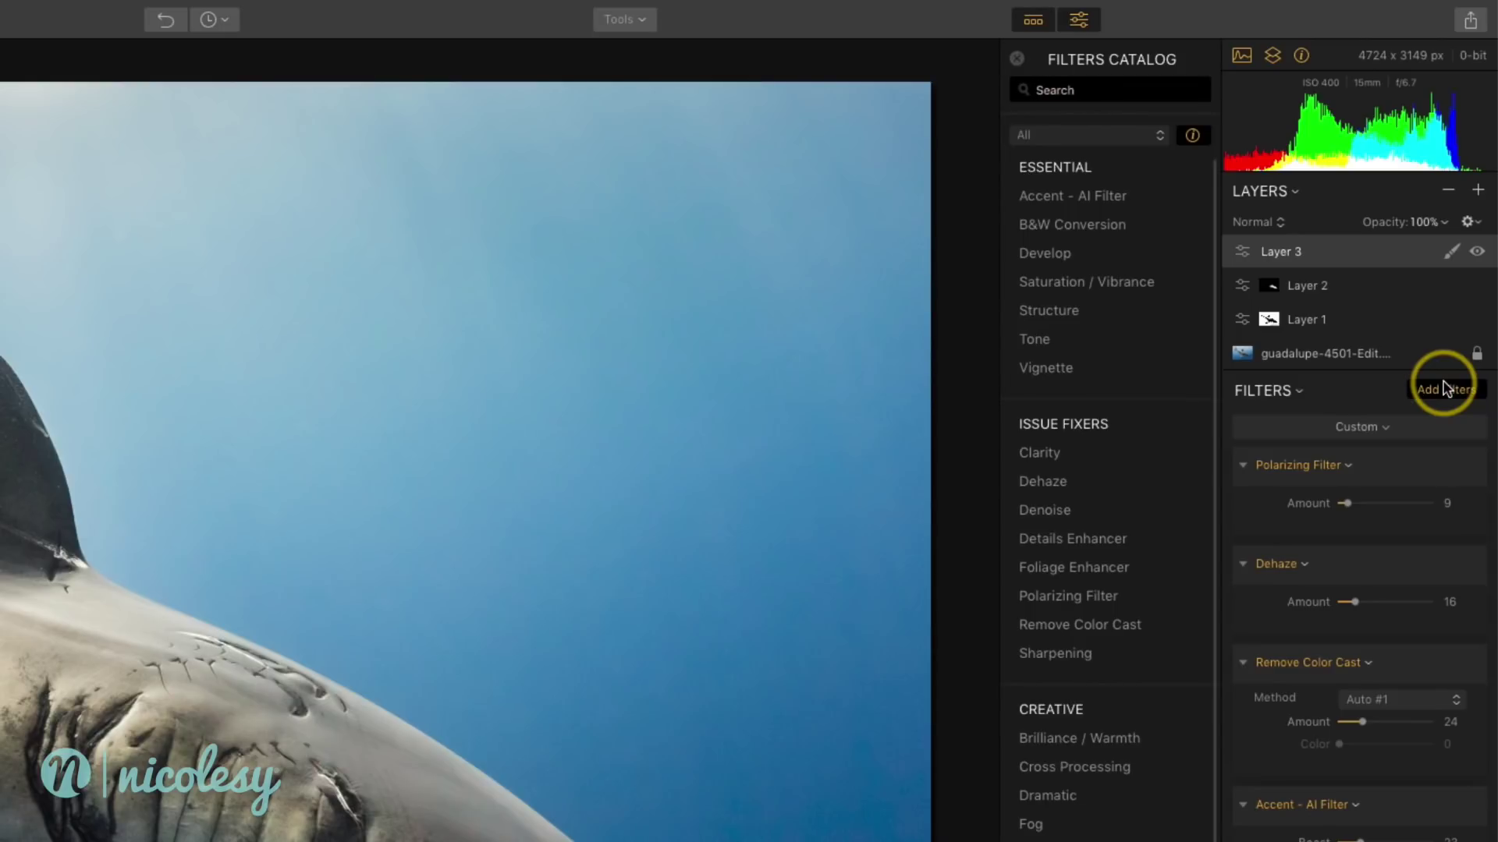
{"action": "mouse_move", "coordinate": [1138, 185]}
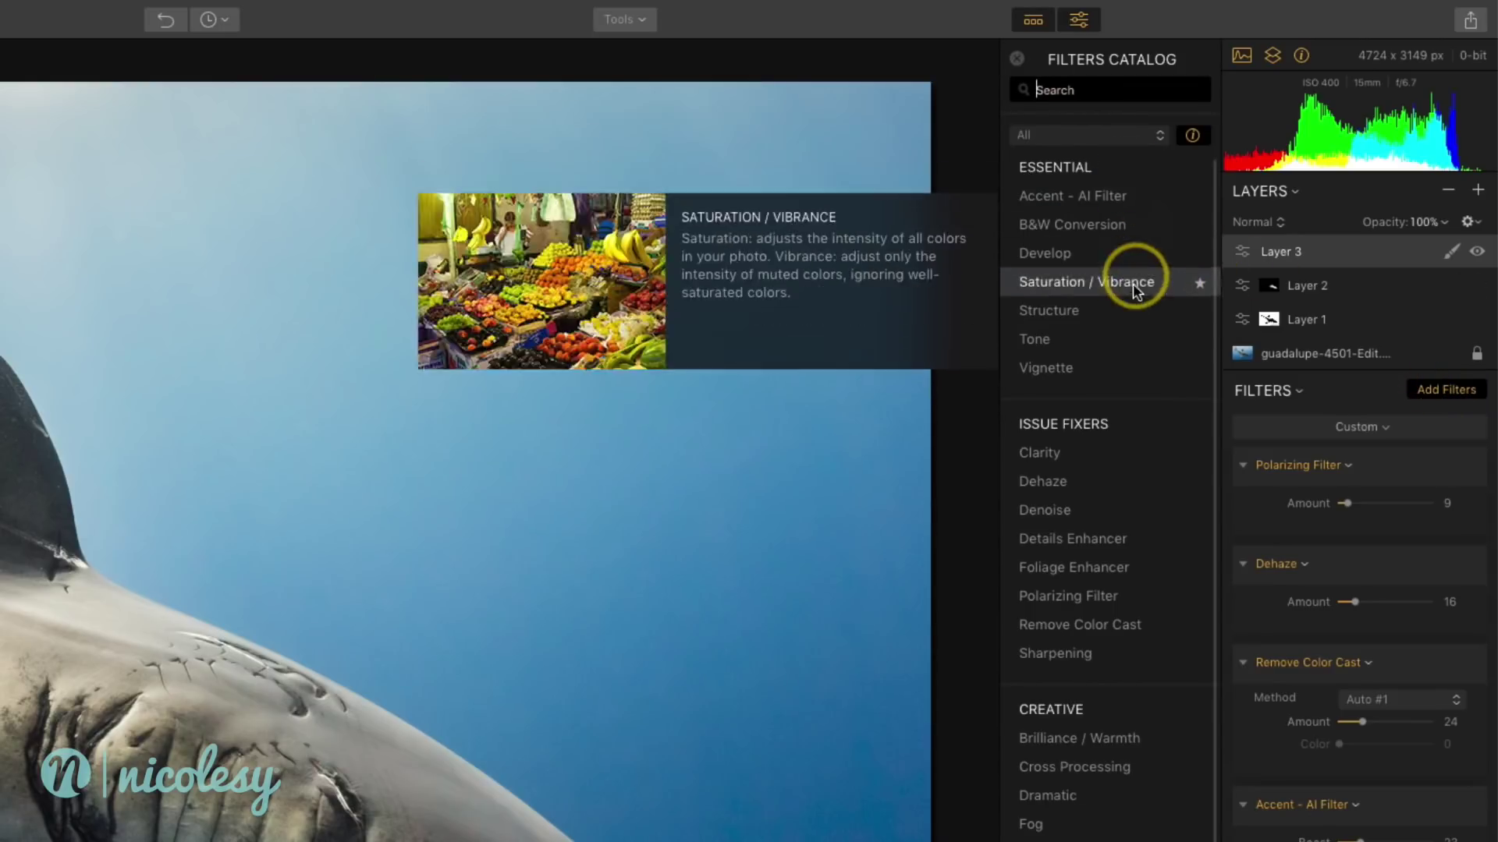
{"action": "scroll", "coordinate": [1126, 404], "scroll_direction": "down", "scroll_amount": 3}
{"action": "scroll", "coordinate": [1125, 402], "scroll_direction": "down", "scroll_amount": 3}
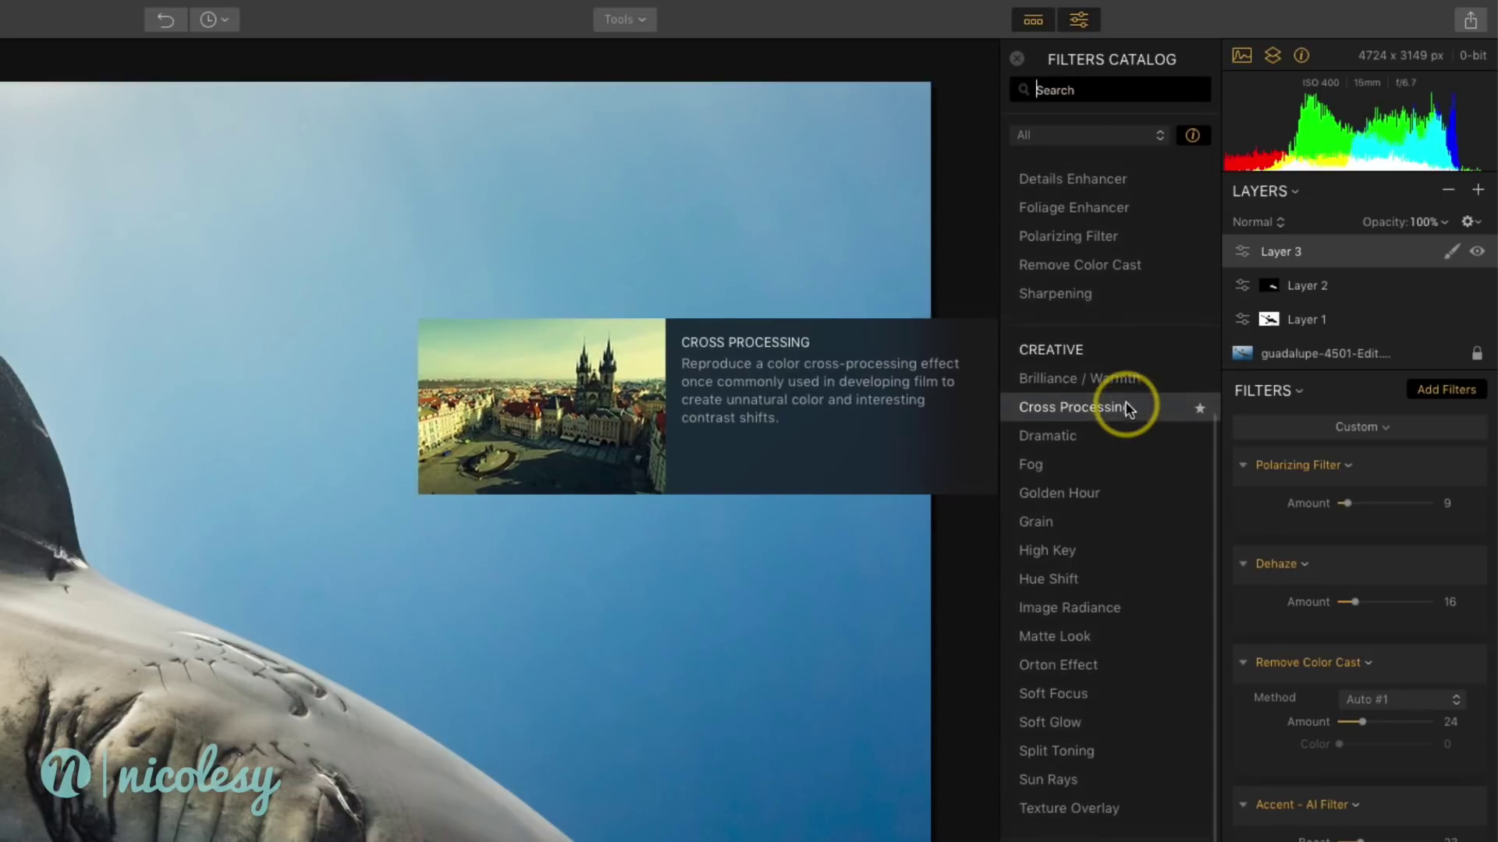
{"action": "scroll", "coordinate": [1128, 404], "scroll_direction": "up", "scroll_amount": 6}
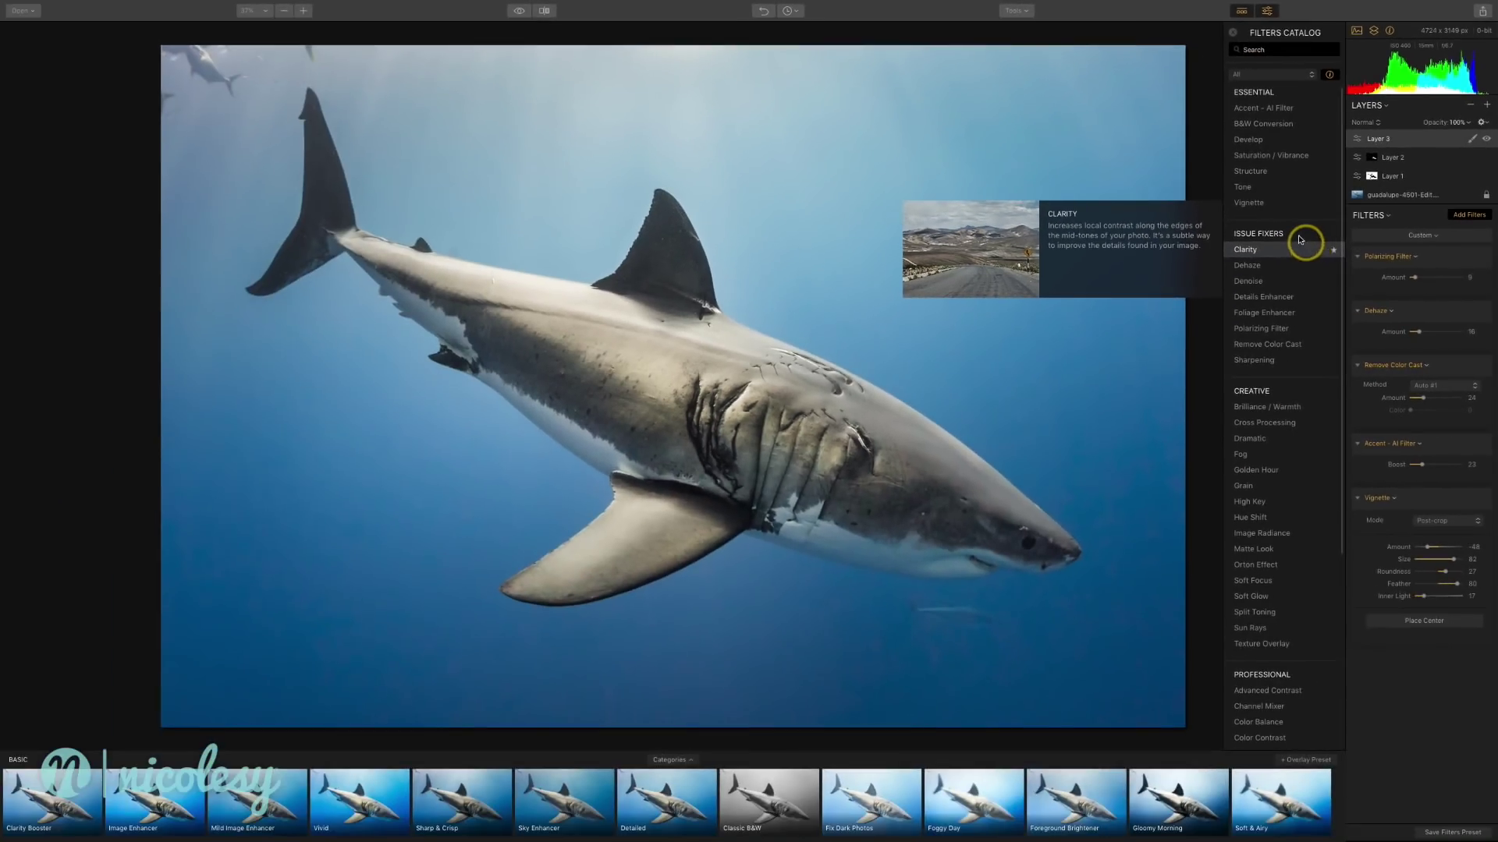
{"action": "left_click", "coordinate": [1276, 206]}
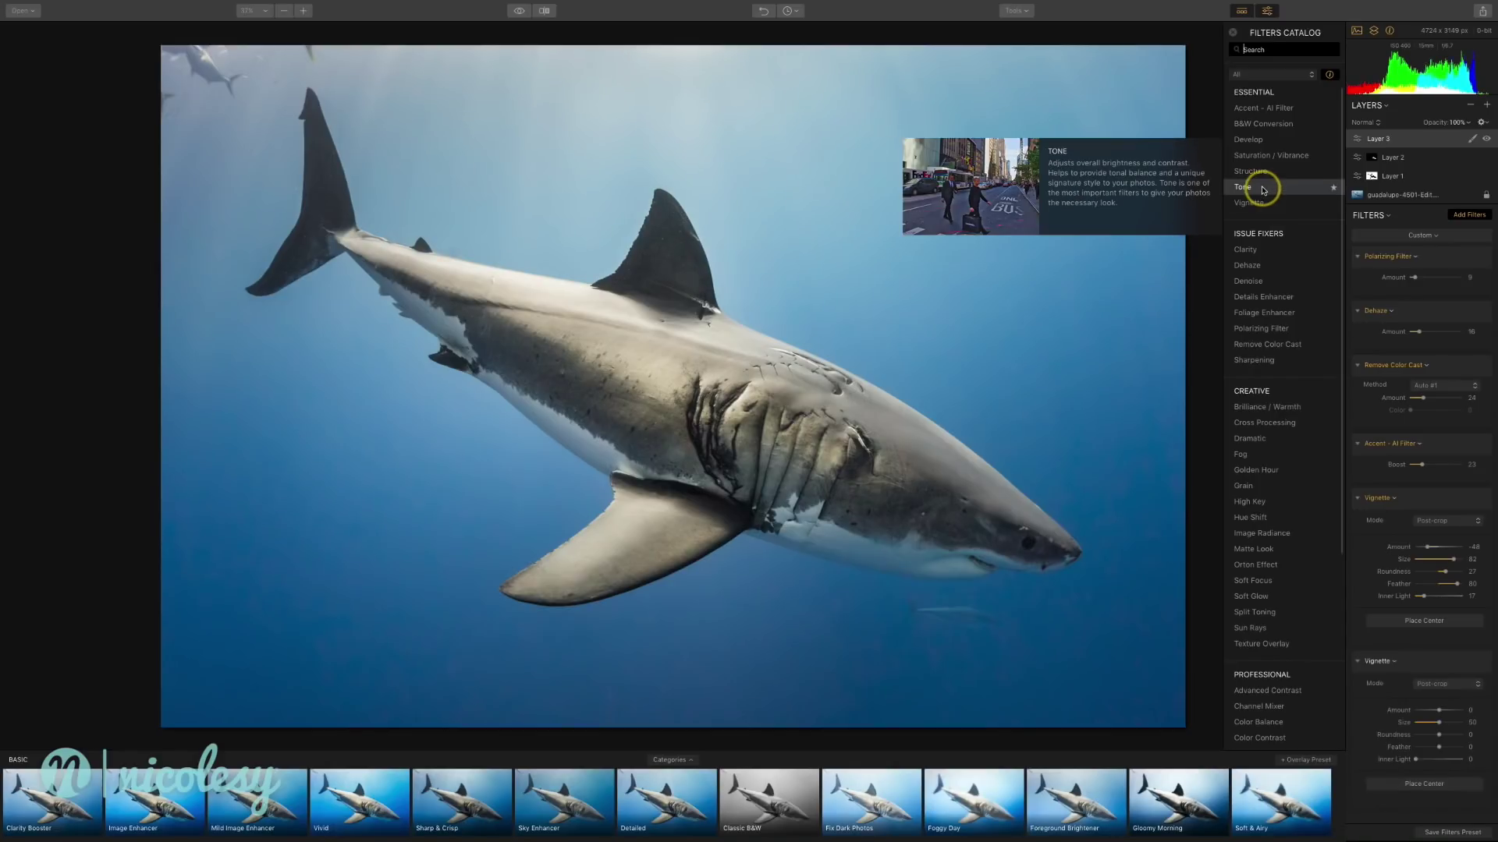
{"action": "left_click", "coordinate": [1262, 189]}
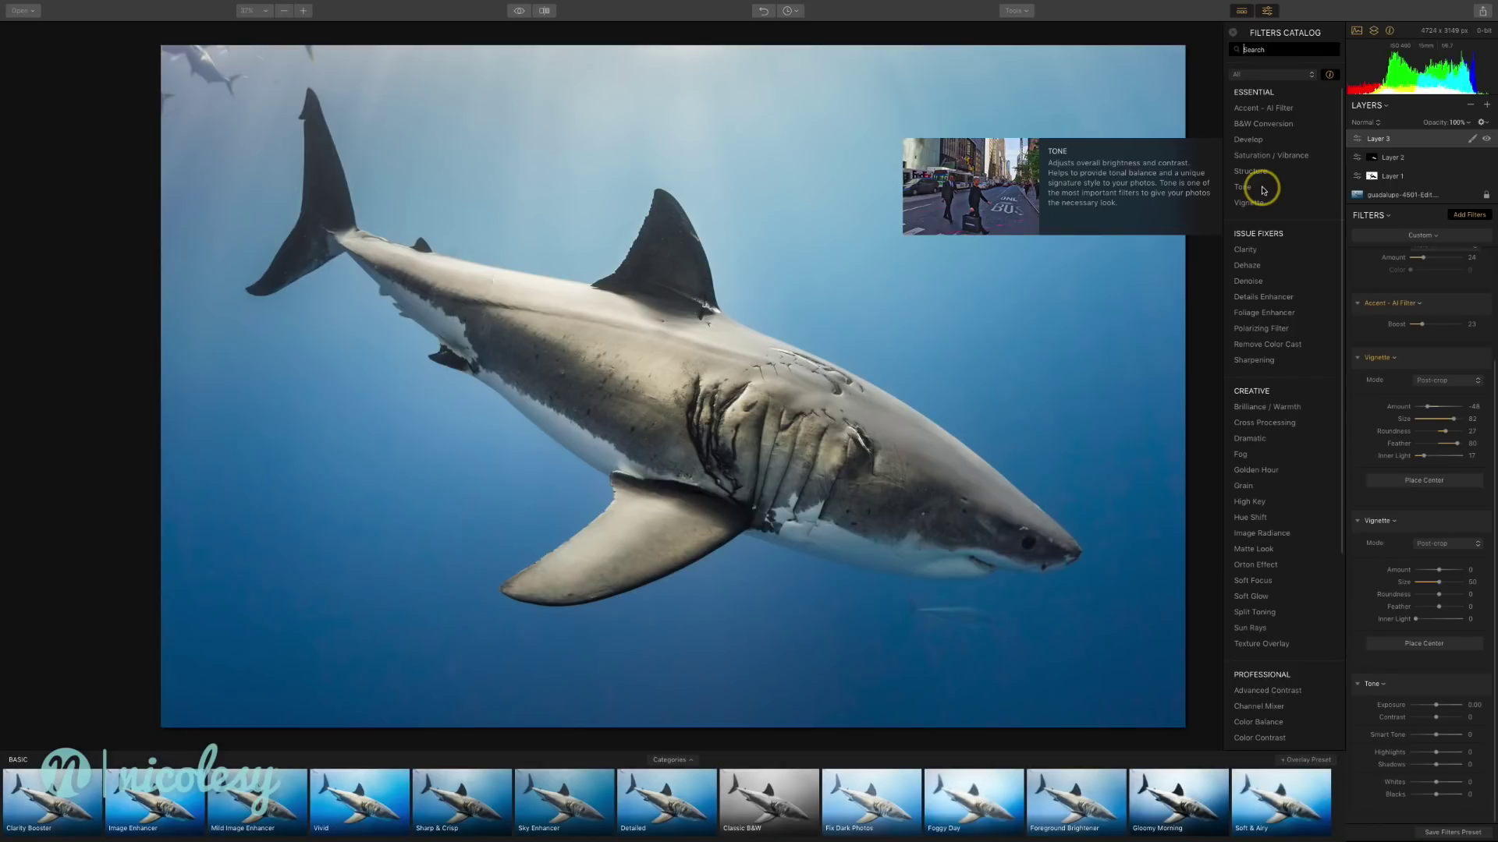
{"action": "left_click", "coordinate": [1232, 32]}
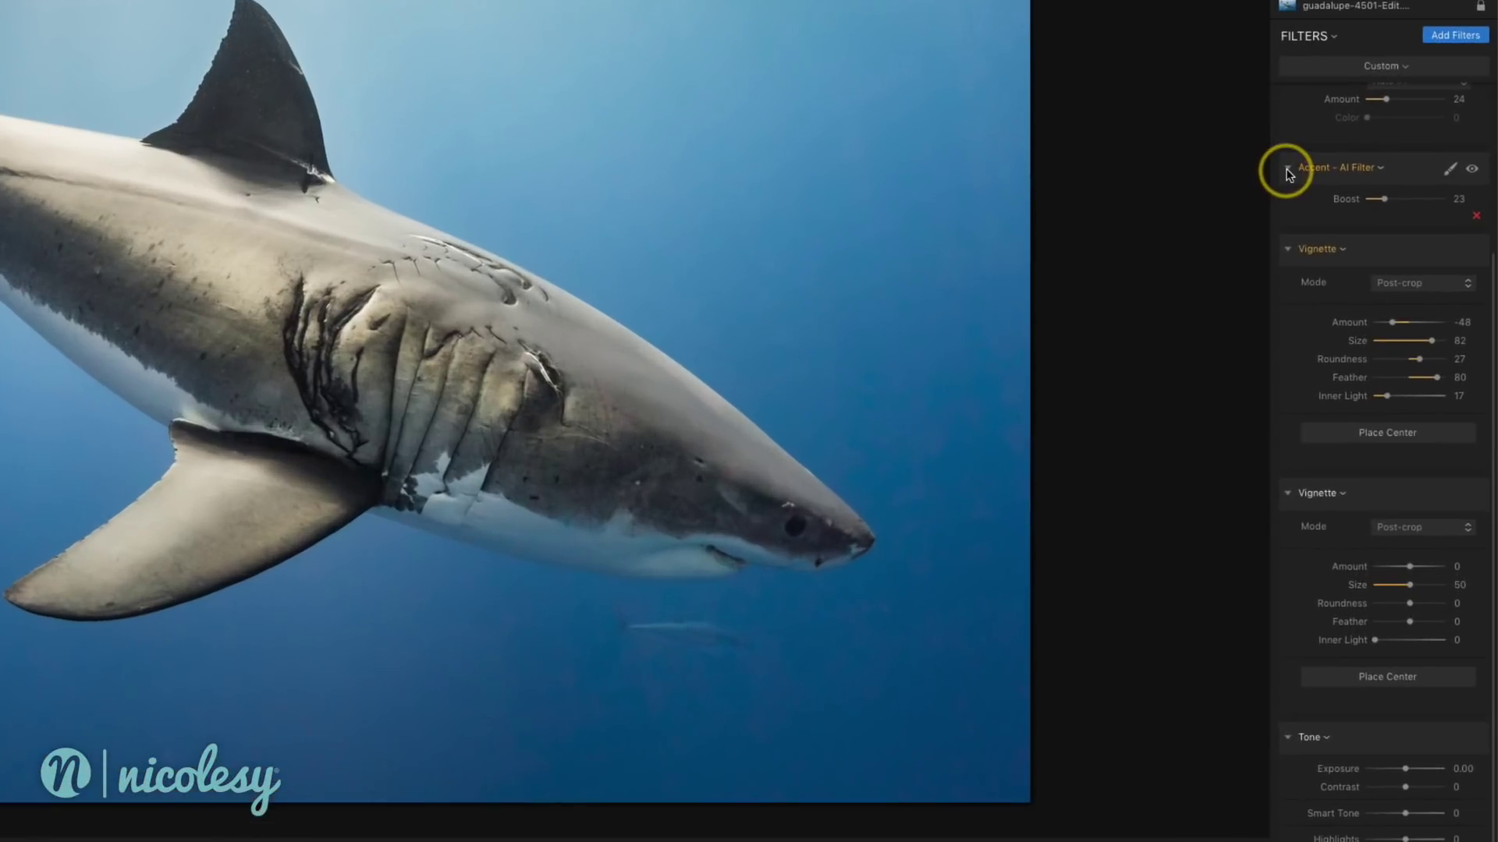
Step: Collapse the Accent - AI Filter, Remove Color Cast and first Vignette filter settings
{"action": "left_click", "coordinate": [1355, 297]}
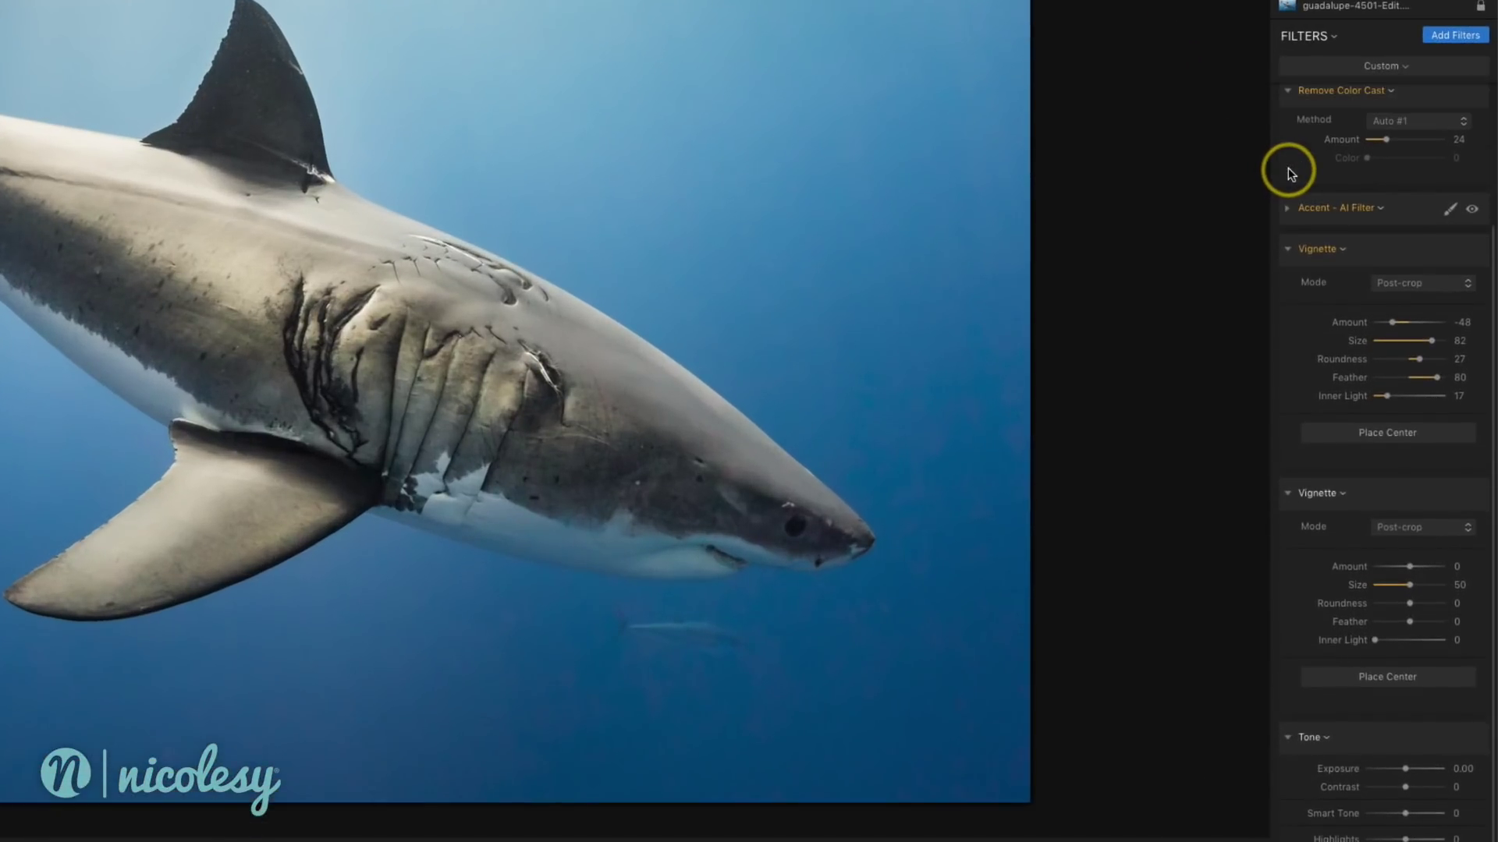
{"action": "left_click", "coordinate": [1288, 93]}
{"action": "left_click", "coordinate": [1288, 249]}
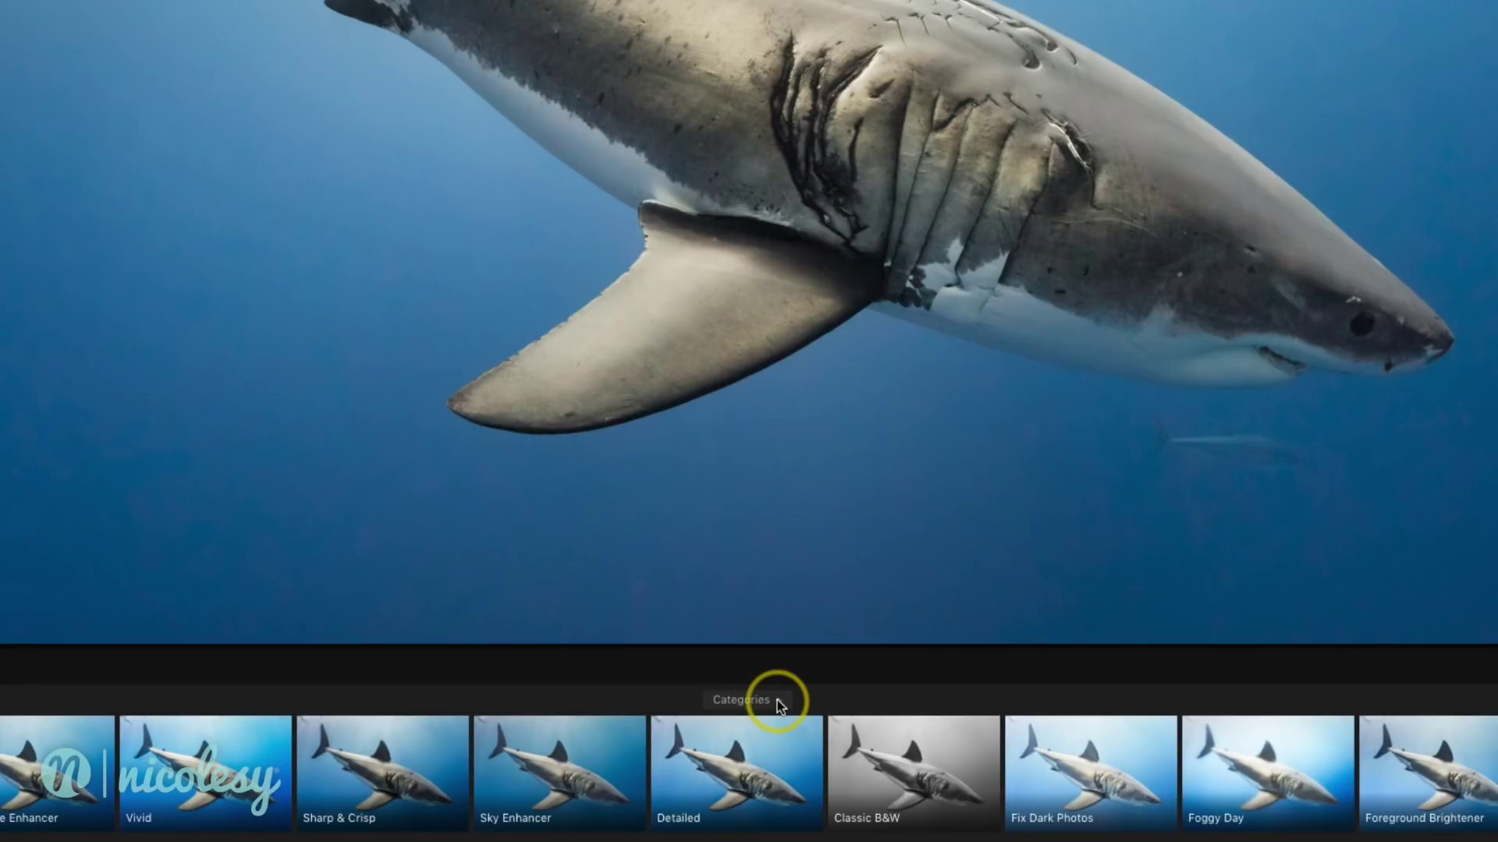
{"action": "left_click", "coordinate": [777, 700]}
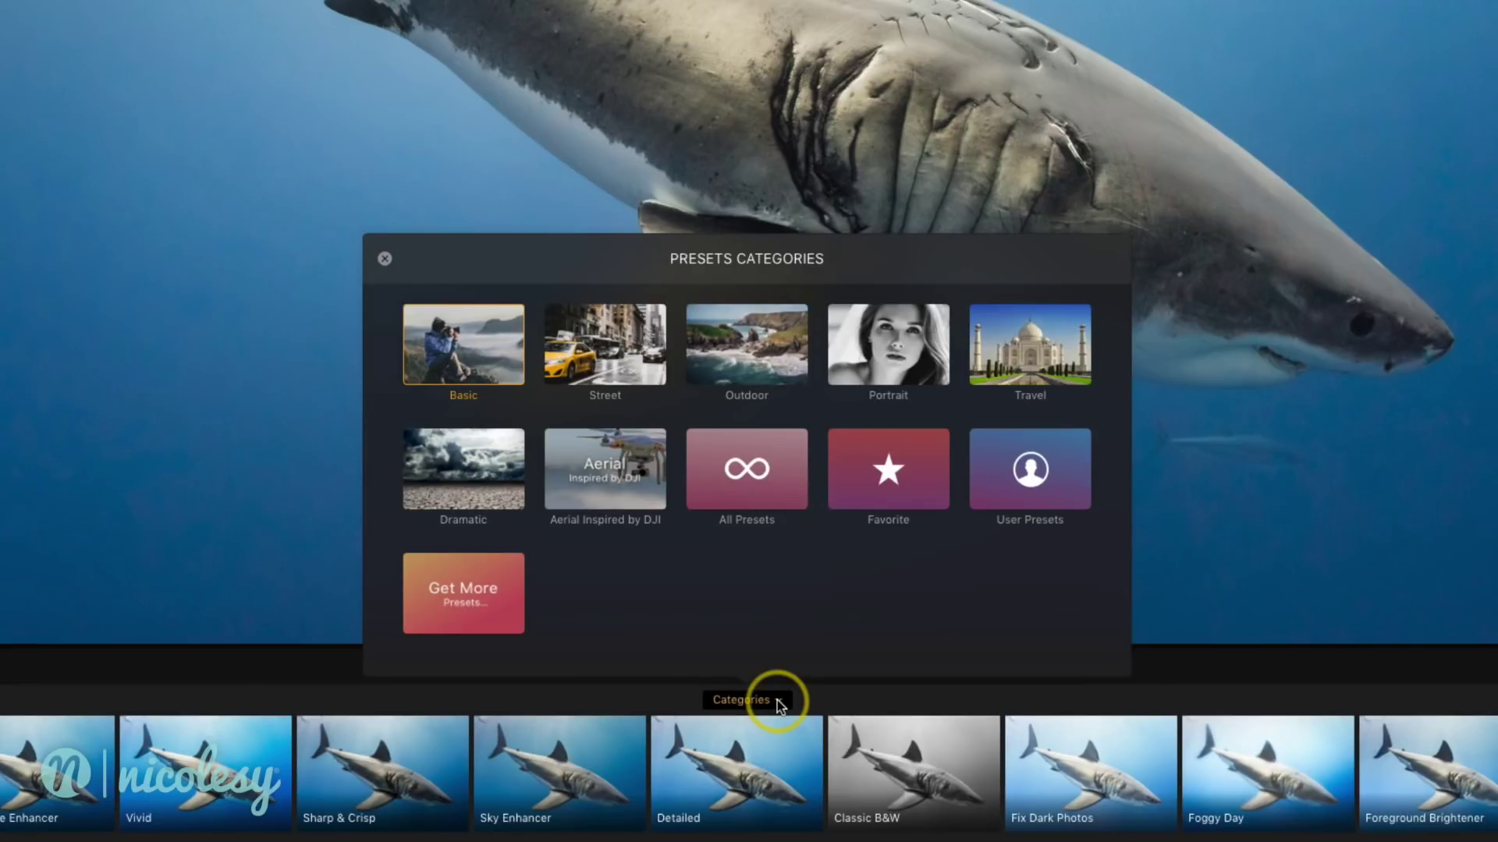
{"action": "left_click", "coordinate": [1247, 695]}
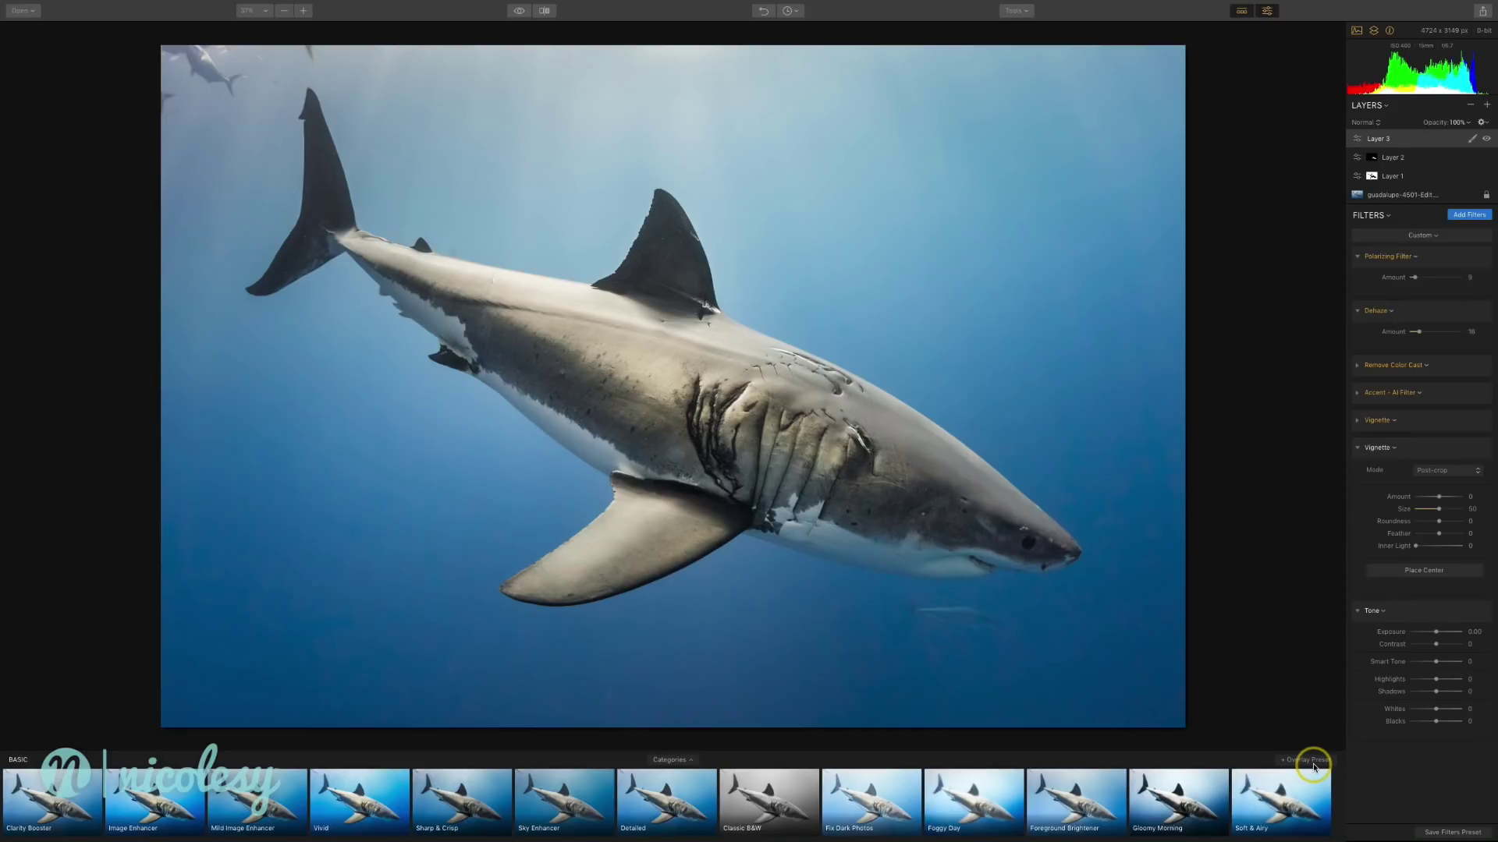
Step: Overlay the Sky Enhancer preset on the shark photo as a new layer and slightly reduce its amount
{"action": "left_click", "coordinate": [1314, 762]}
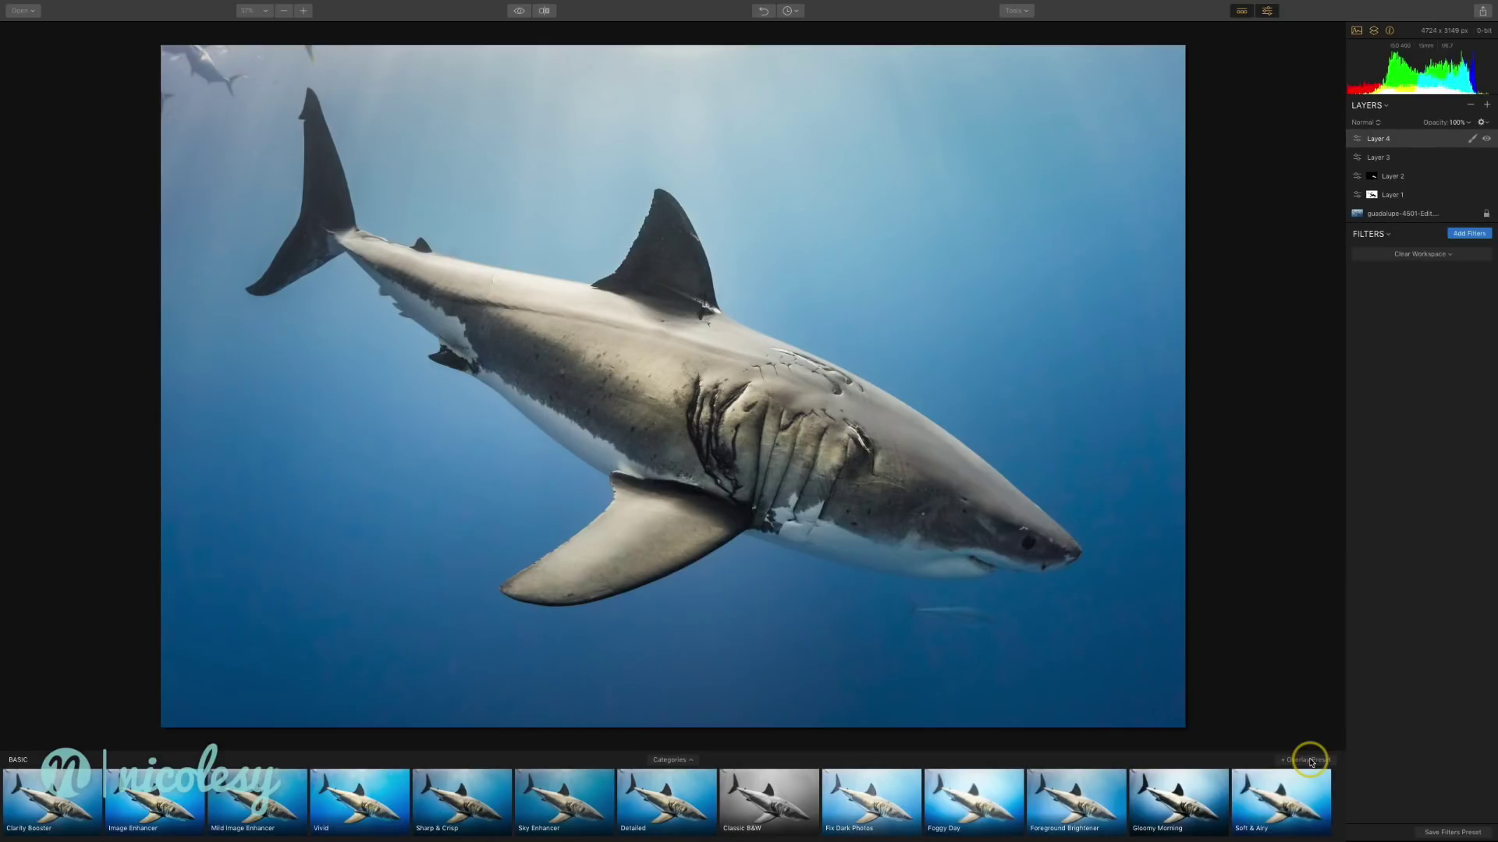
{"action": "left_click", "coordinate": [589, 783]}
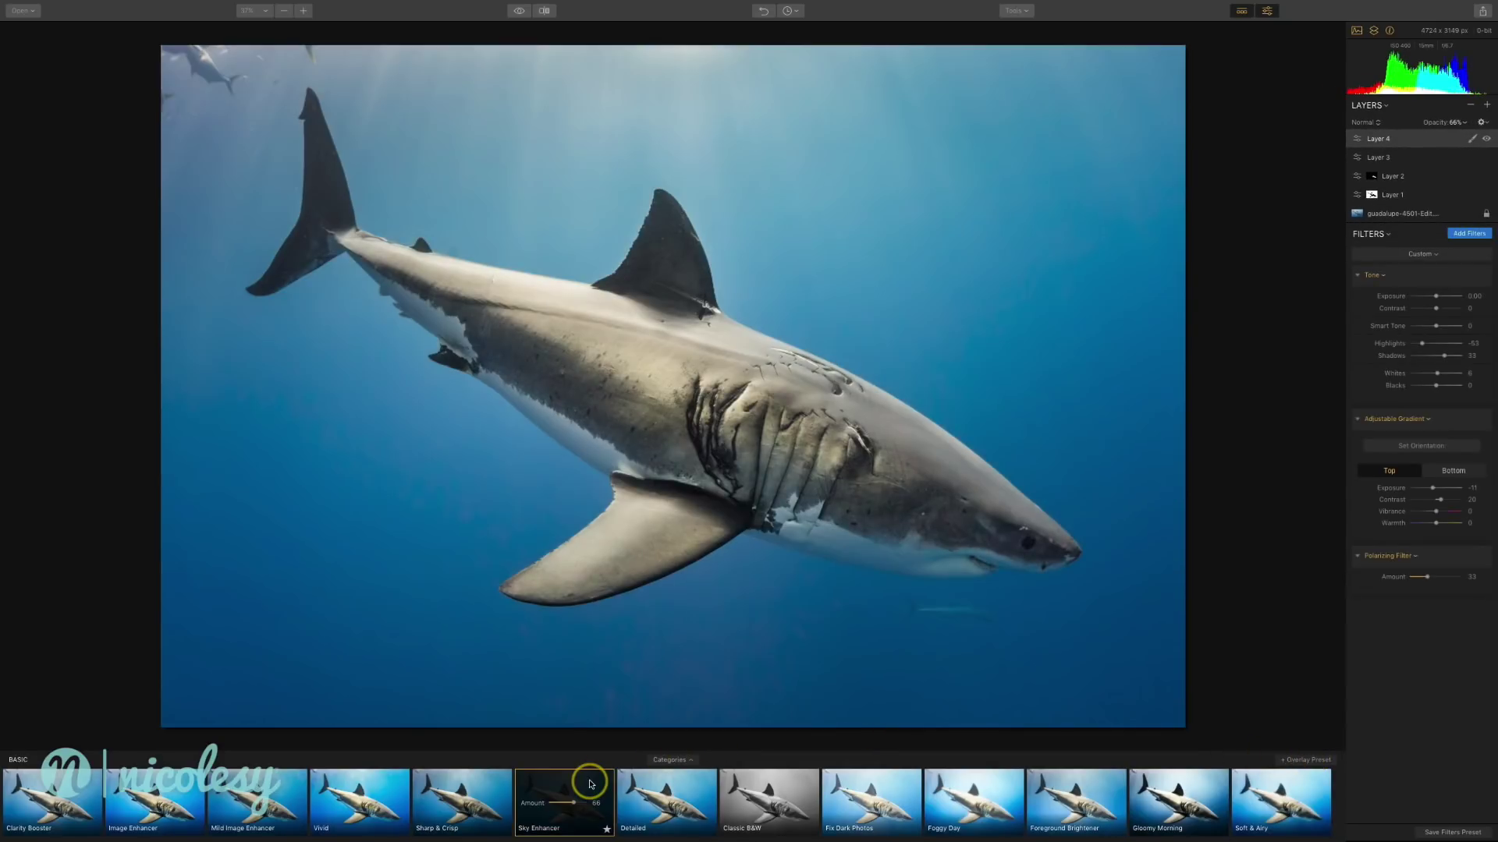
{"action": "left_click_drag", "start_coordinate": [574, 803], "coordinate": [564, 806]}
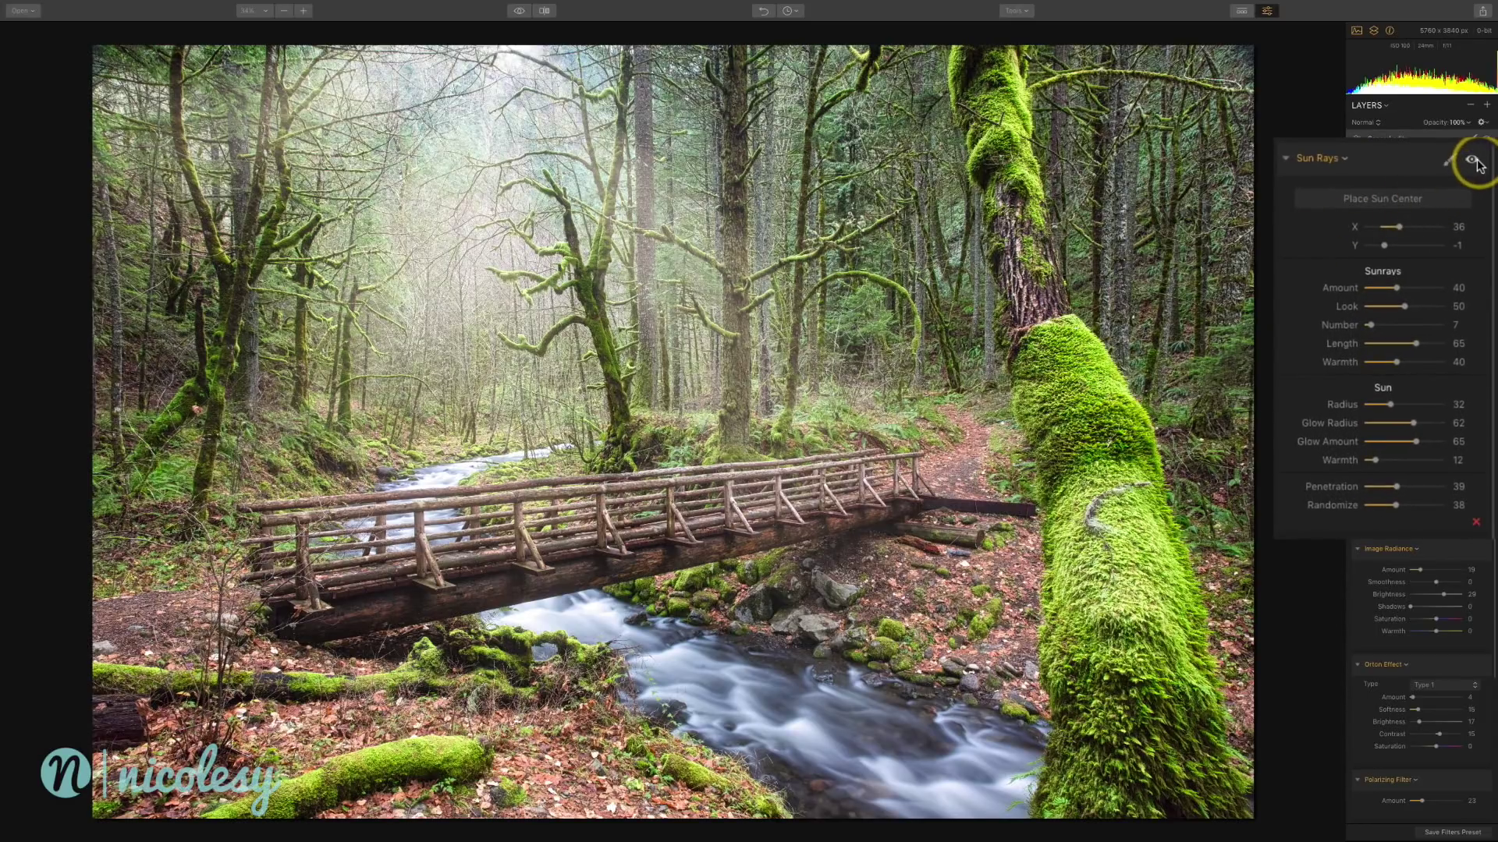
Step: Compare the forest photo with the Sun Rays filter hidden and shown
{"action": "left_click", "coordinate": [1472, 161]}
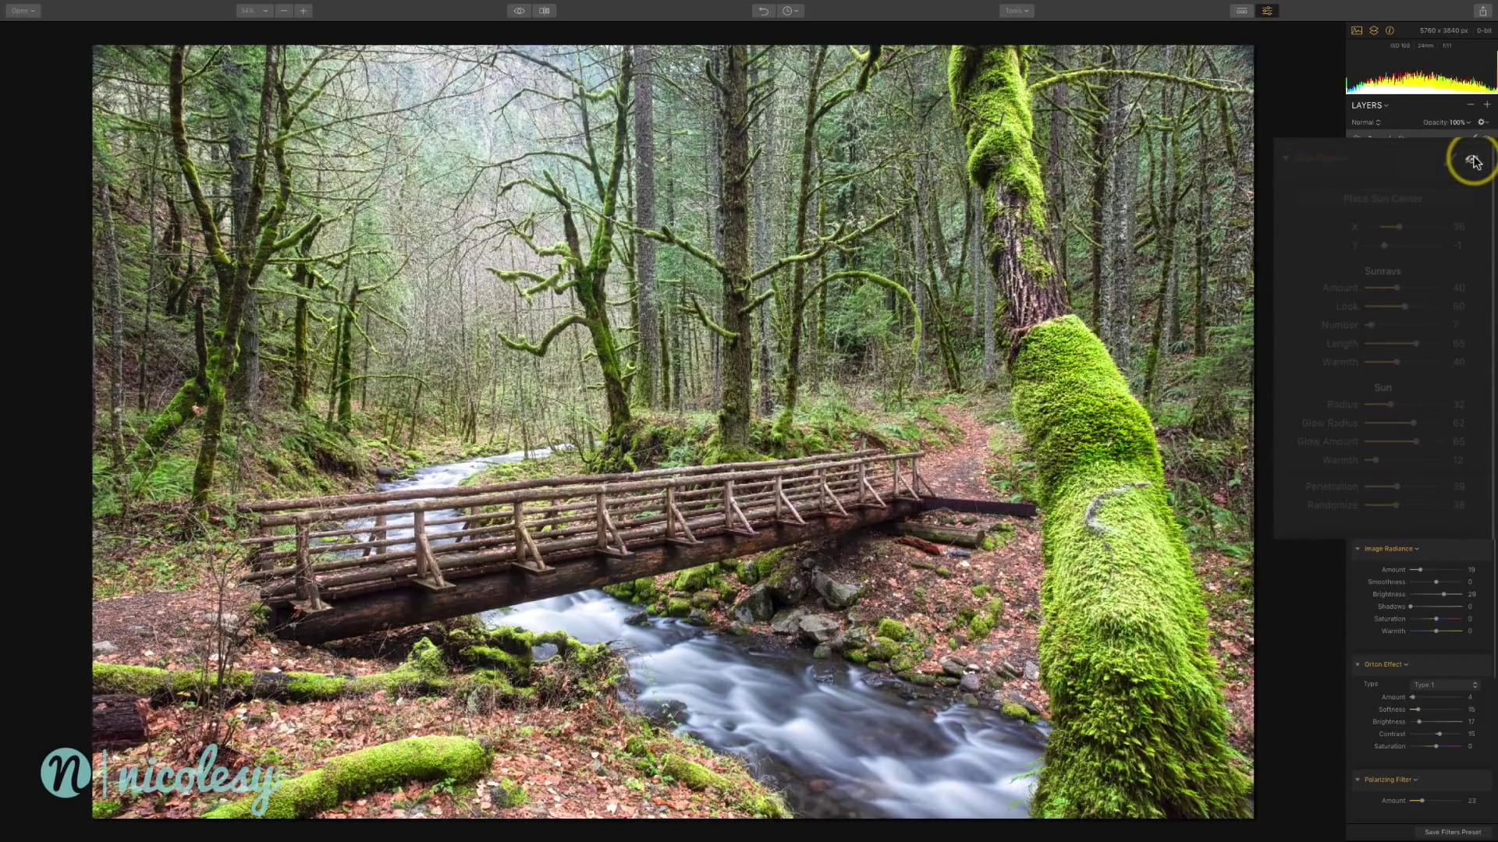
{"action": "left_click", "coordinate": [1473, 161]}
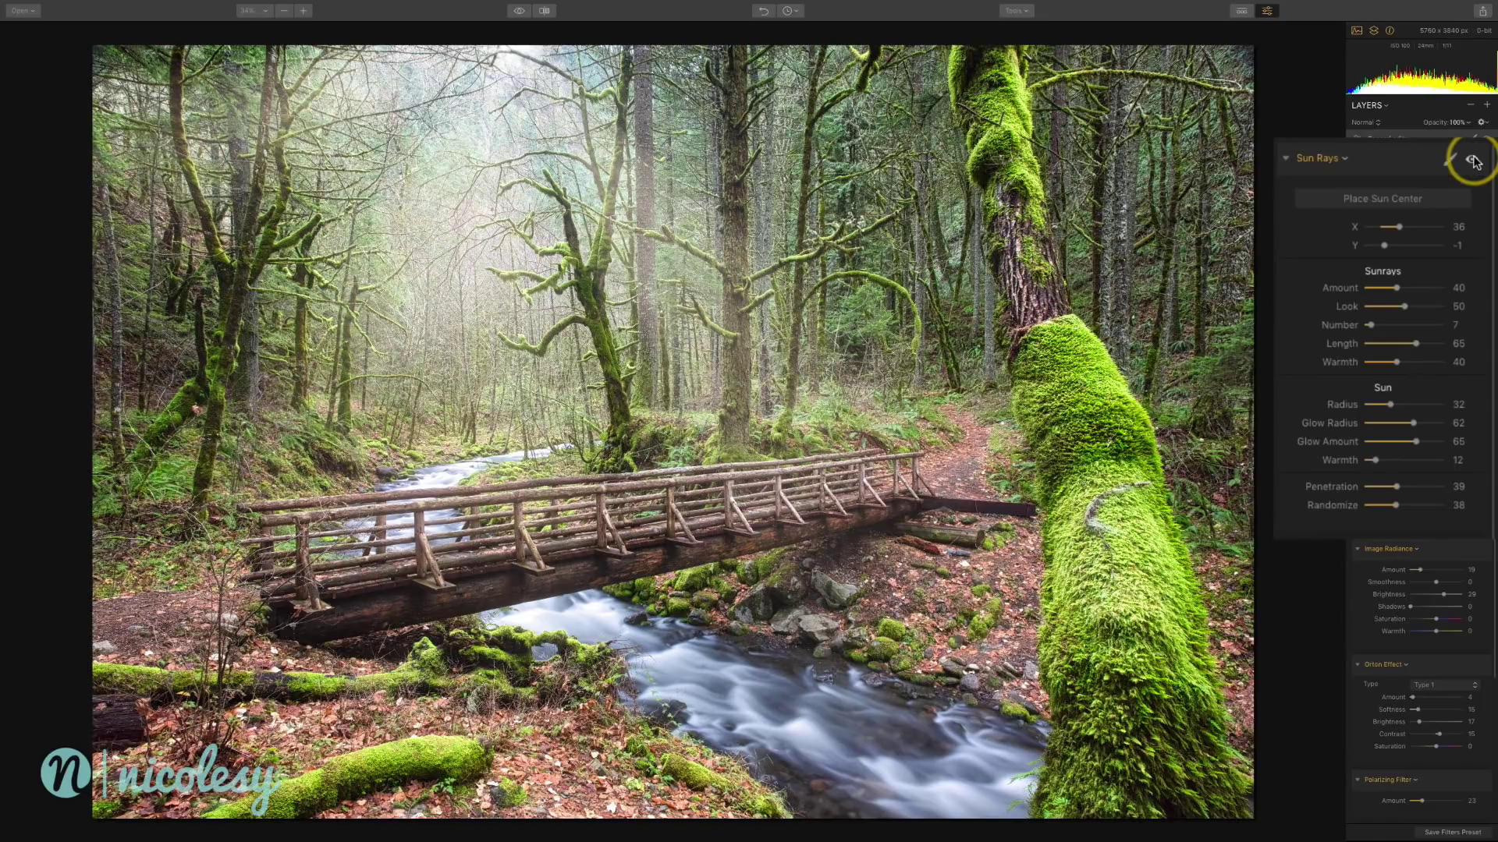
Step: Place the Sun Rays center at X 41, Y 3 near the top of the forest photo and adjust the Randomize value
{"action": "left_click", "coordinate": [1403, 201]}
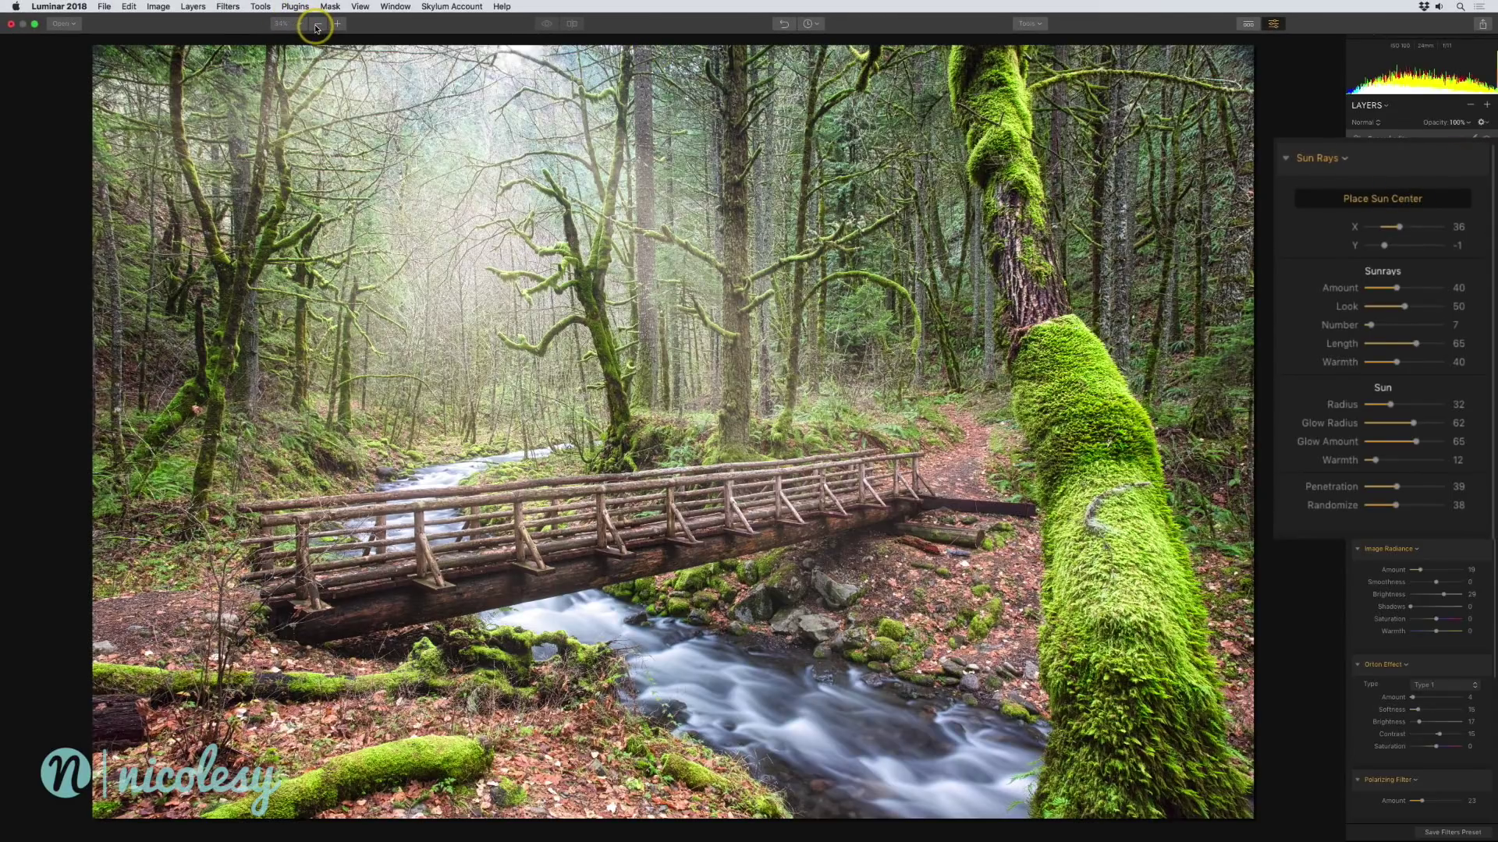
{"action": "left_click", "coordinate": [317, 28]}
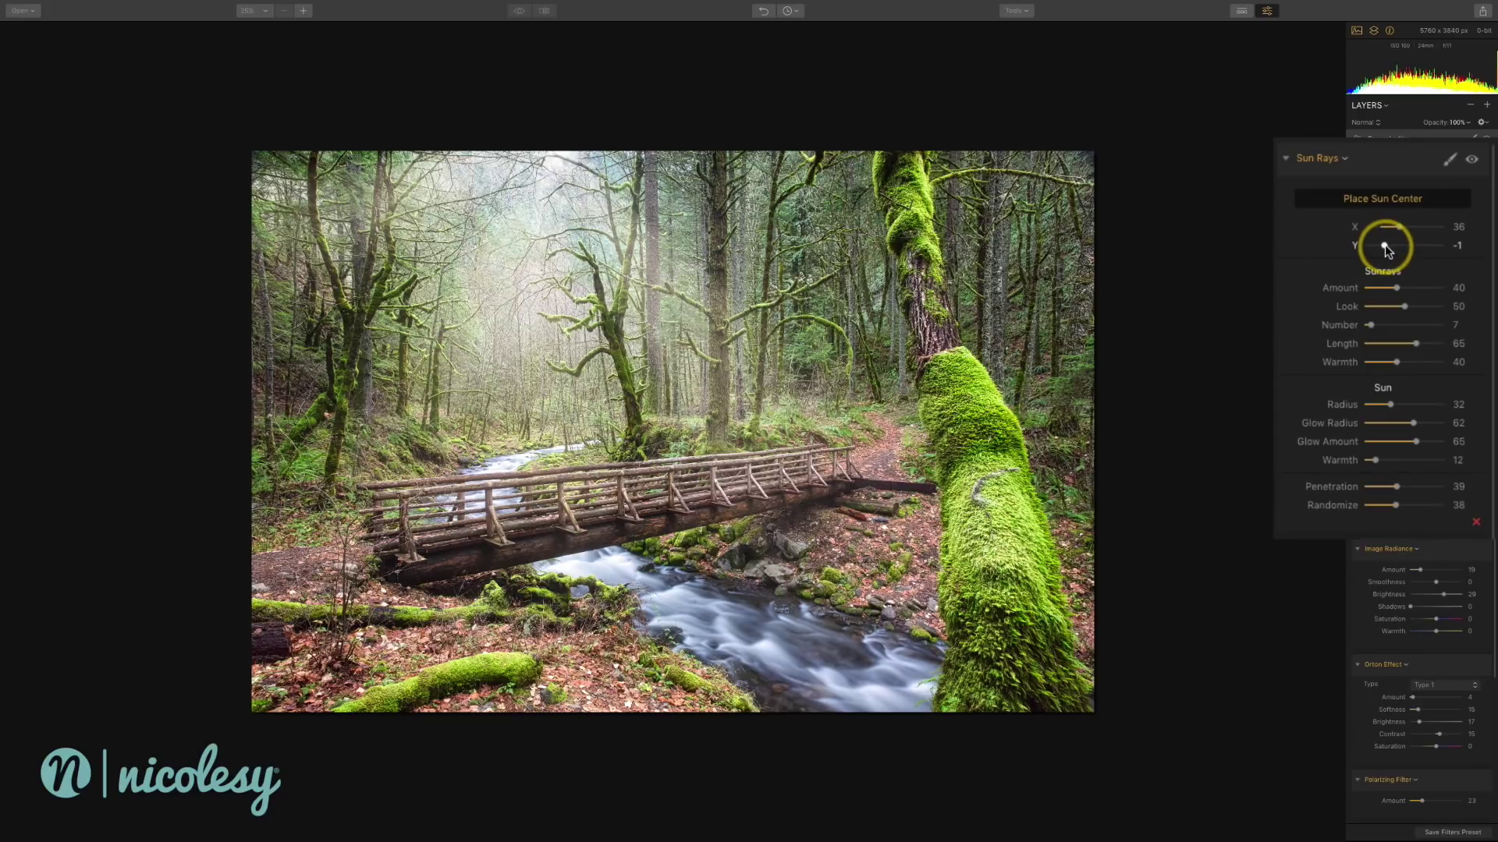
{"action": "left_click_drag", "start_coordinate": [1385, 247], "coordinate": [1387, 248]}
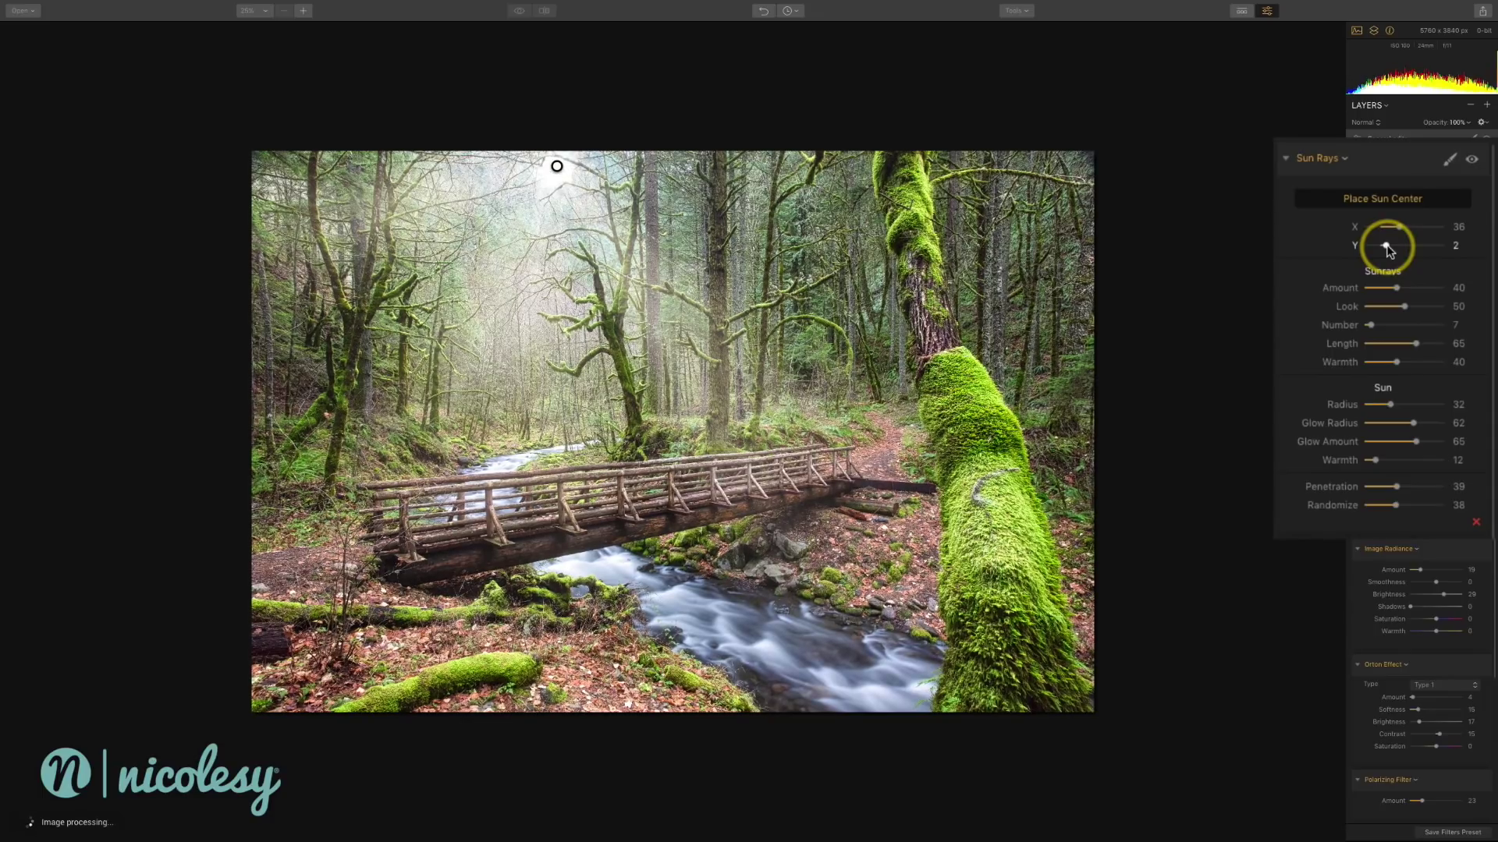
{"action": "mouse_move", "coordinate": [556, 166]}
{"action": "left_mouse_down"}
{"action": "mouse_move", "coordinate": [525, 220]}
{"action": "mouse_move", "coordinate": [484, 236]}
{"action": "mouse_move", "coordinate": [437, 208]}
{"action": "mouse_move", "coordinate": [652, 222]}
{"action": "mouse_move", "coordinate": [598, 171]}
{"action": "left_mouse_up"}
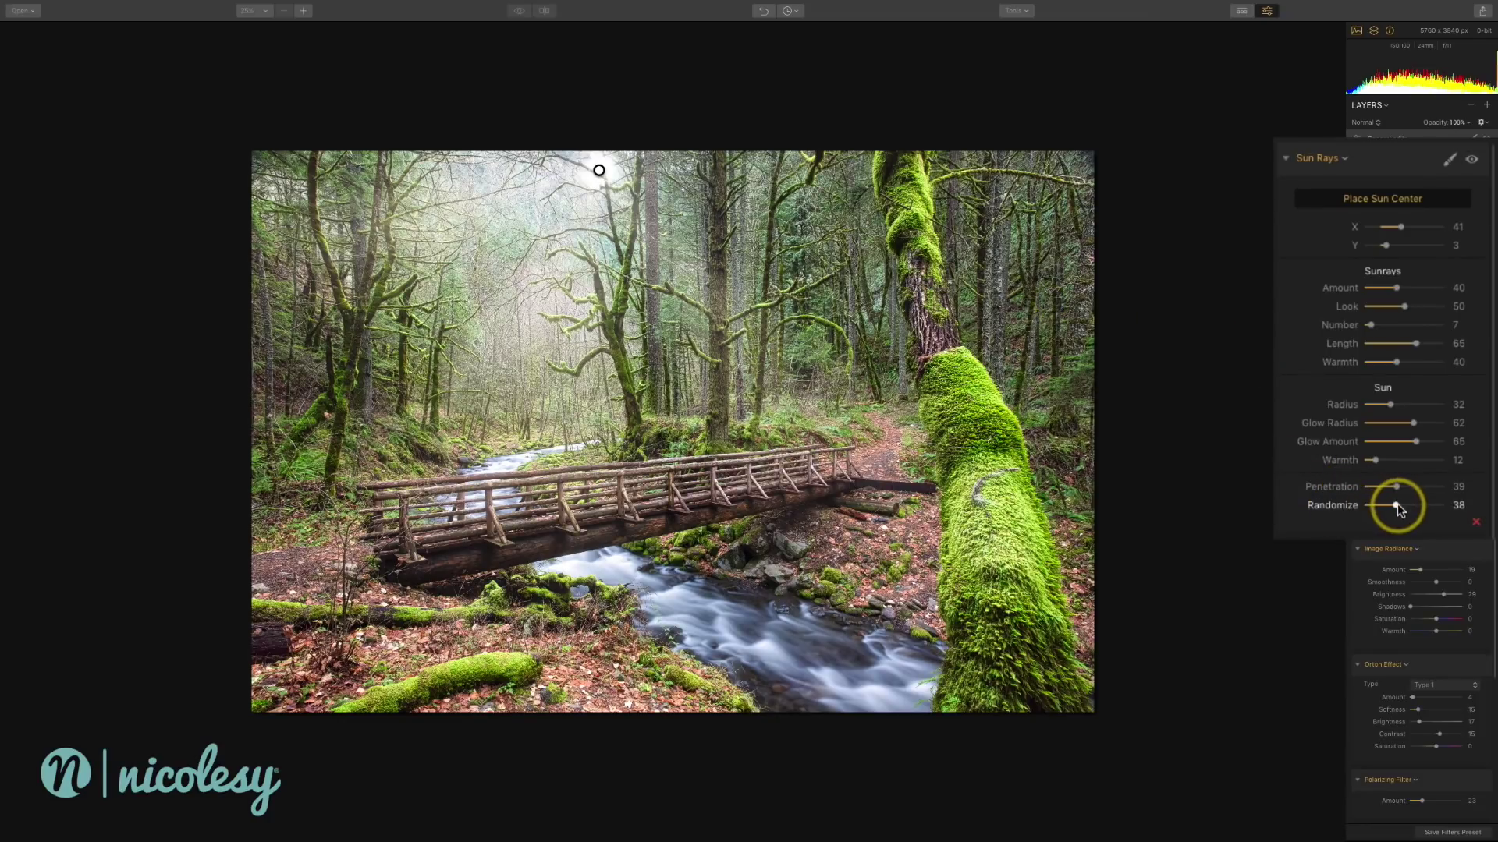
{"action": "left_click_drag", "start_coordinate": [1409, 505], "coordinate": [1406, 509]}
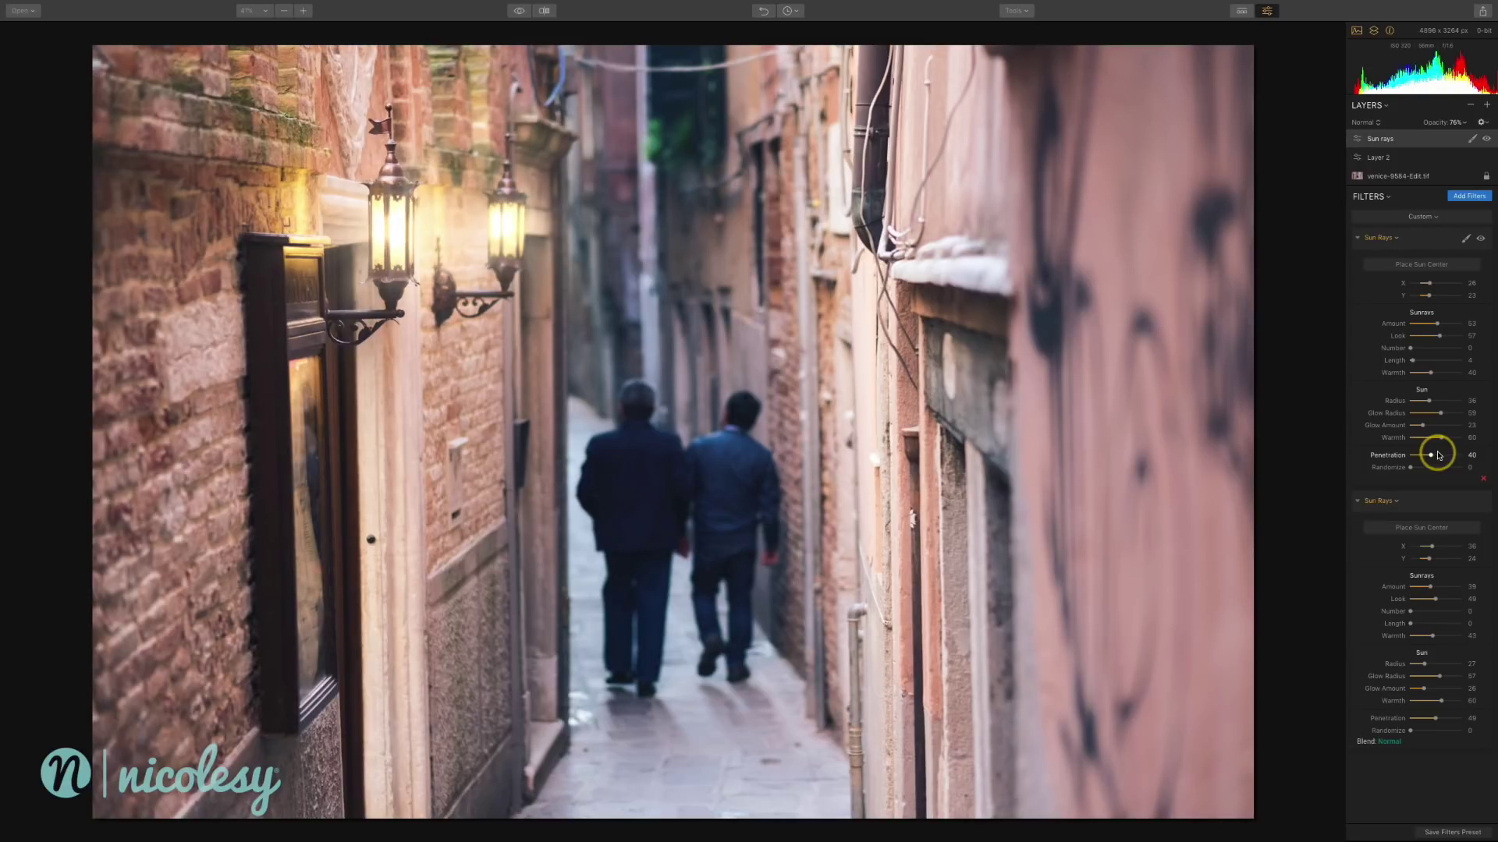
Step: Compare the Venice alley photo with the Sun rays layer hidden and shown
{"action": "left_click", "coordinate": [1486, 139]}
{"action": "left_click", "coordinate": [1486, 139]}
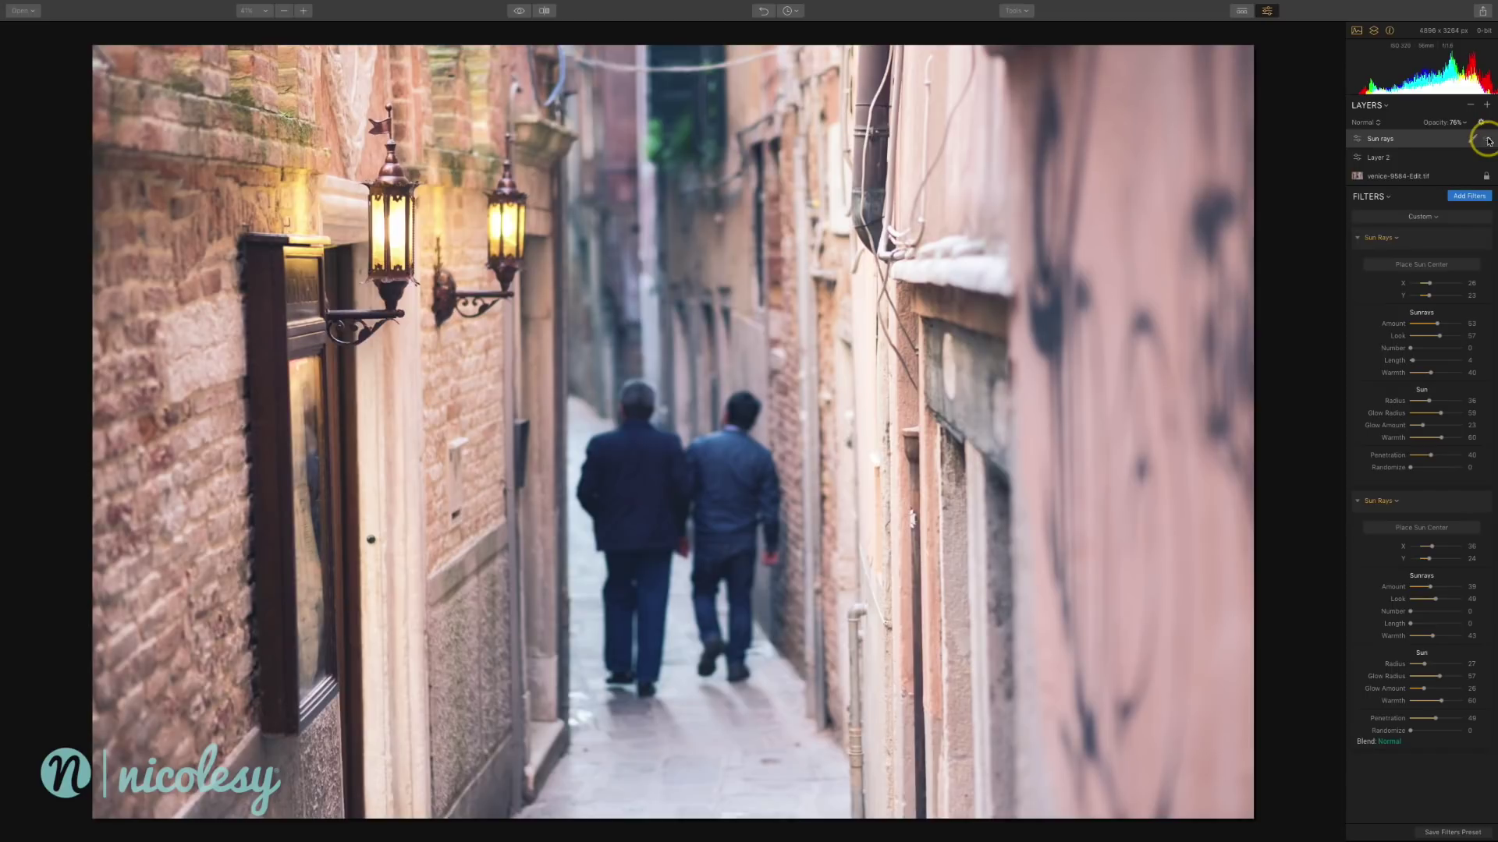
{"action": "left_click", "coordinate": [1486, 139]}
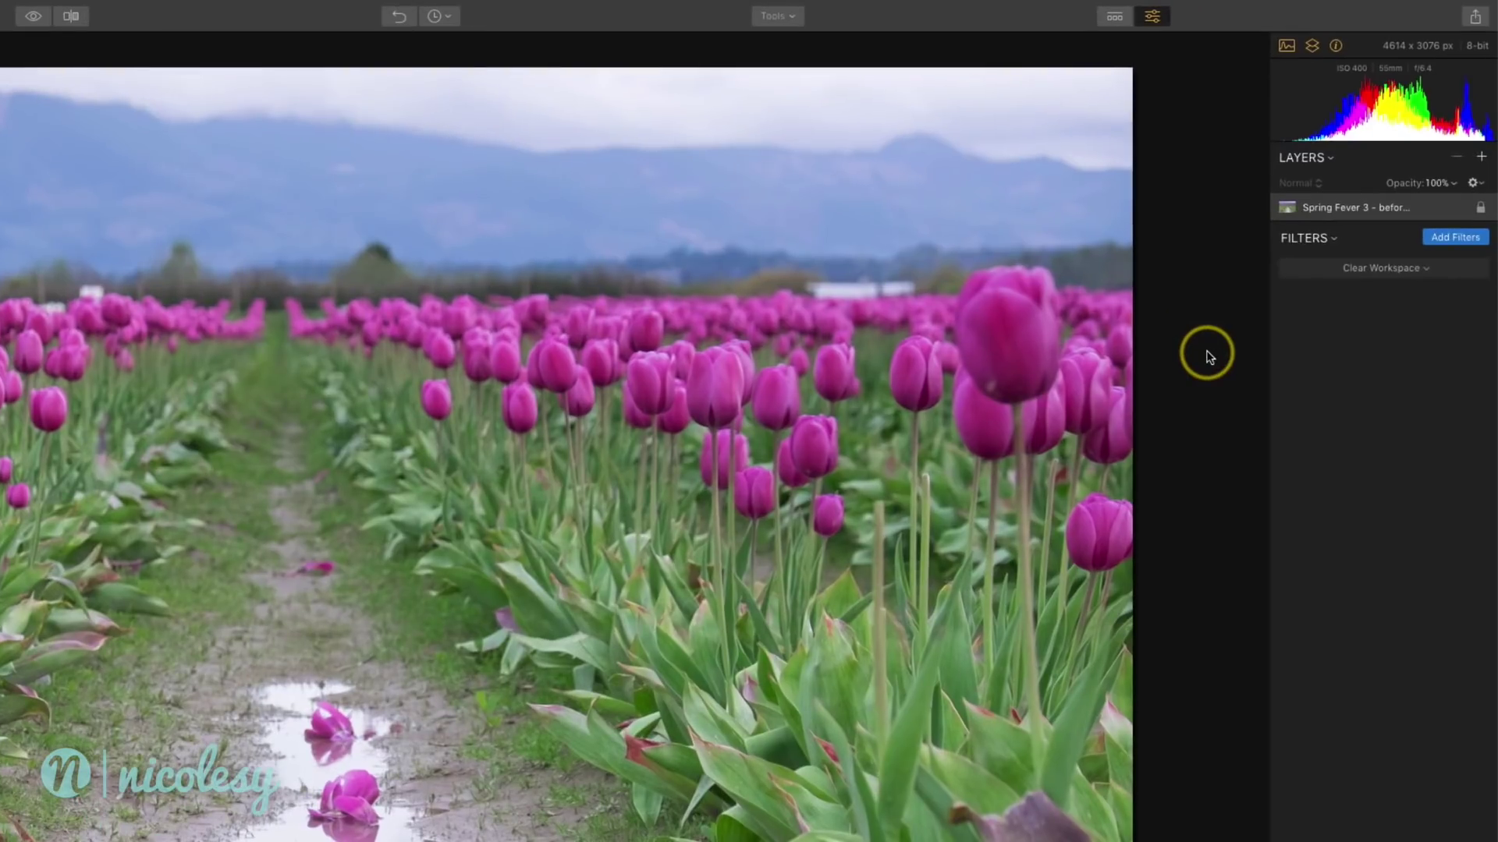
Step: Add a Dodge & Burn filter to the tulip photo and start painting with the Lighten brush at 15% strength
{"action": "left_click", "coordinate": [1445, 238]}
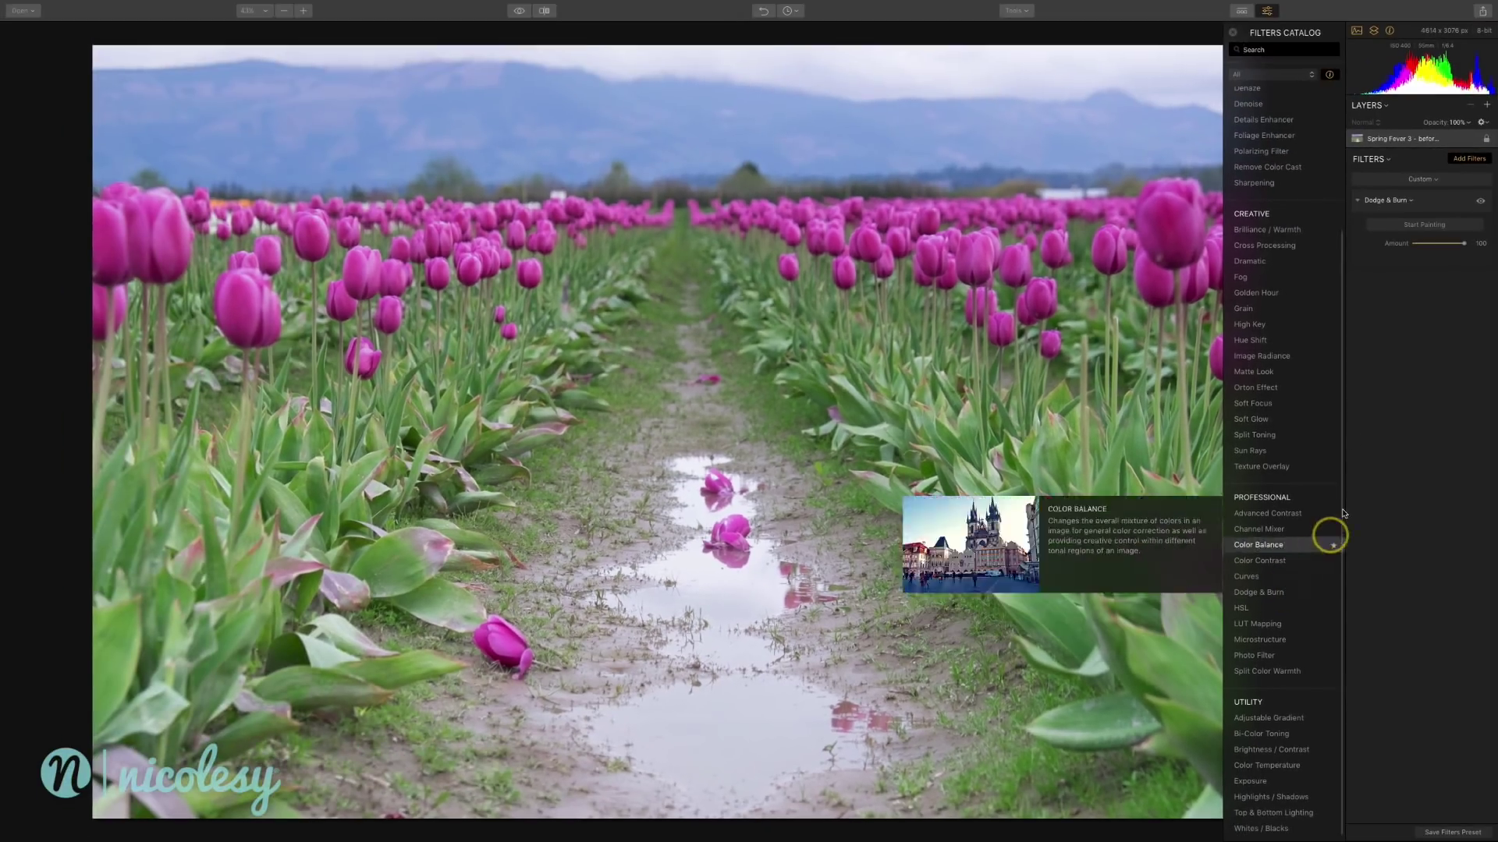
{"action": "left_click", "coordinate": [1237, 13]}
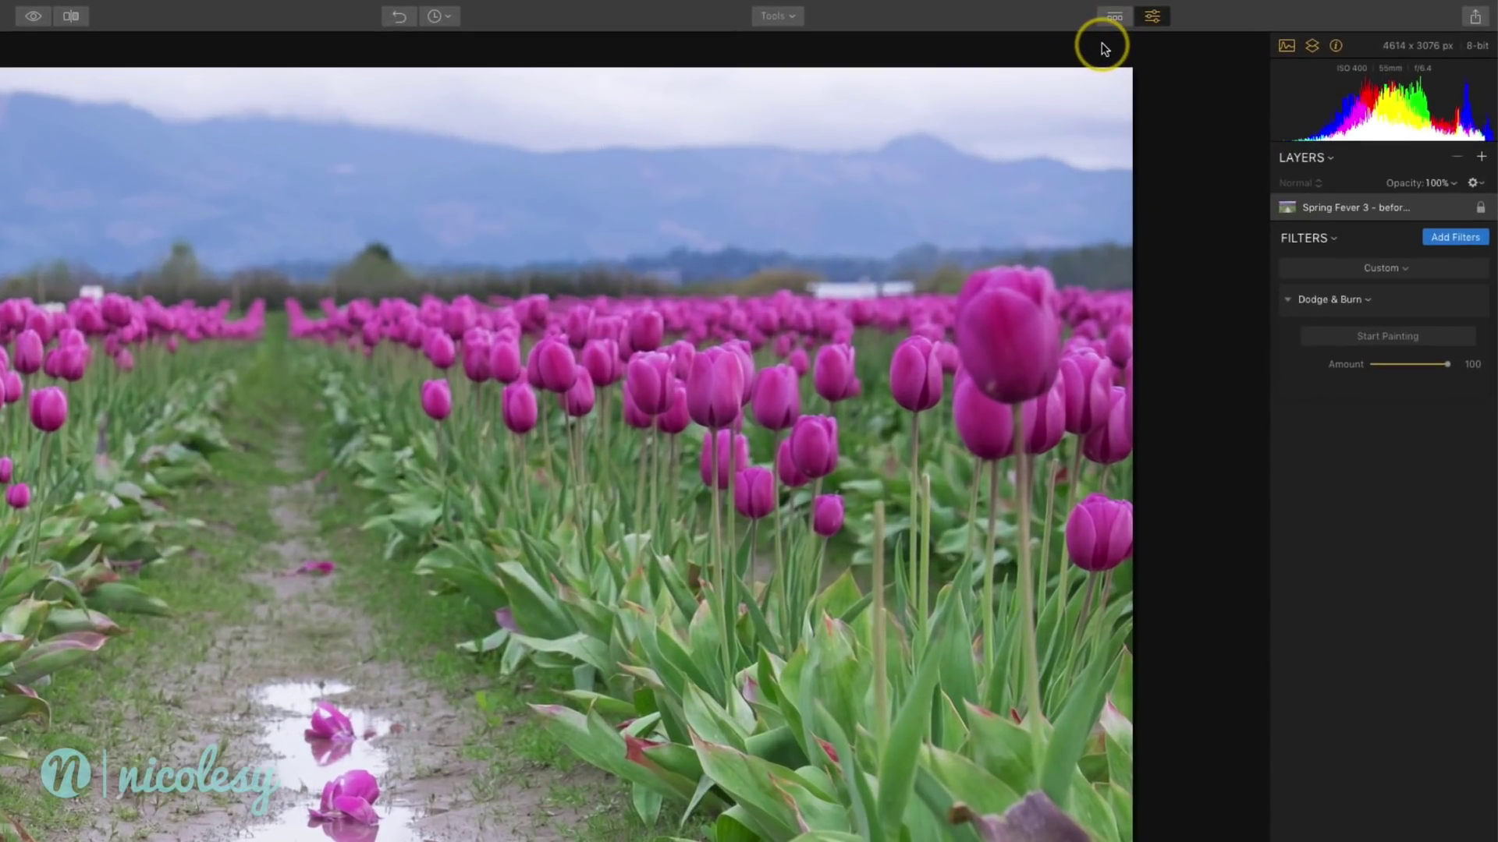
{"action": "left_click", "coordinate": [1389, 335]}
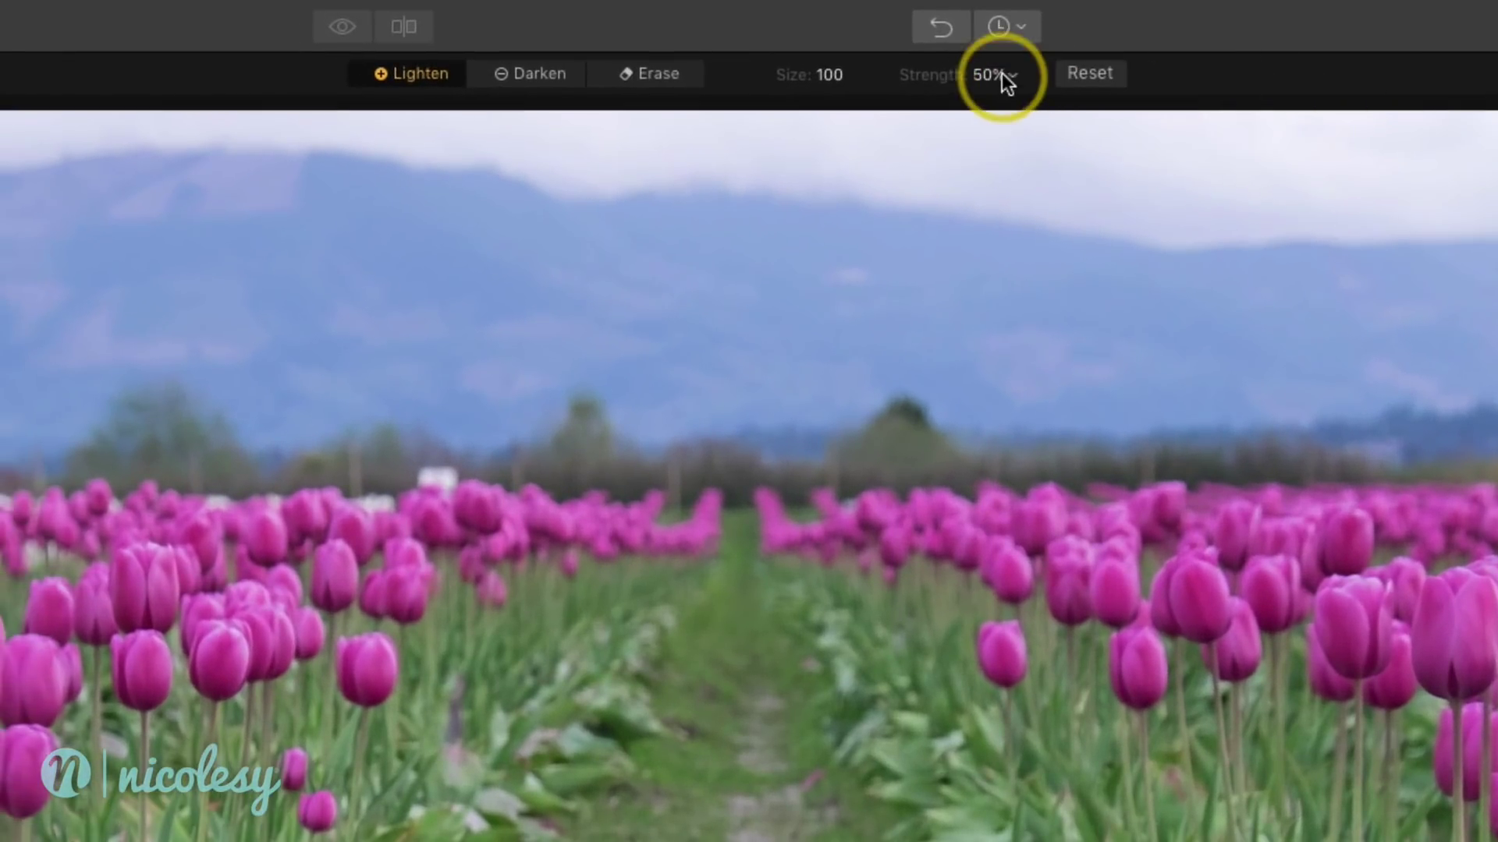
{"action": "left_click", "coordinate": [965, 71]}
{"action": "left_click_drag", "start_coordinate": [1002, 105], "coordinate": [953, 117]}
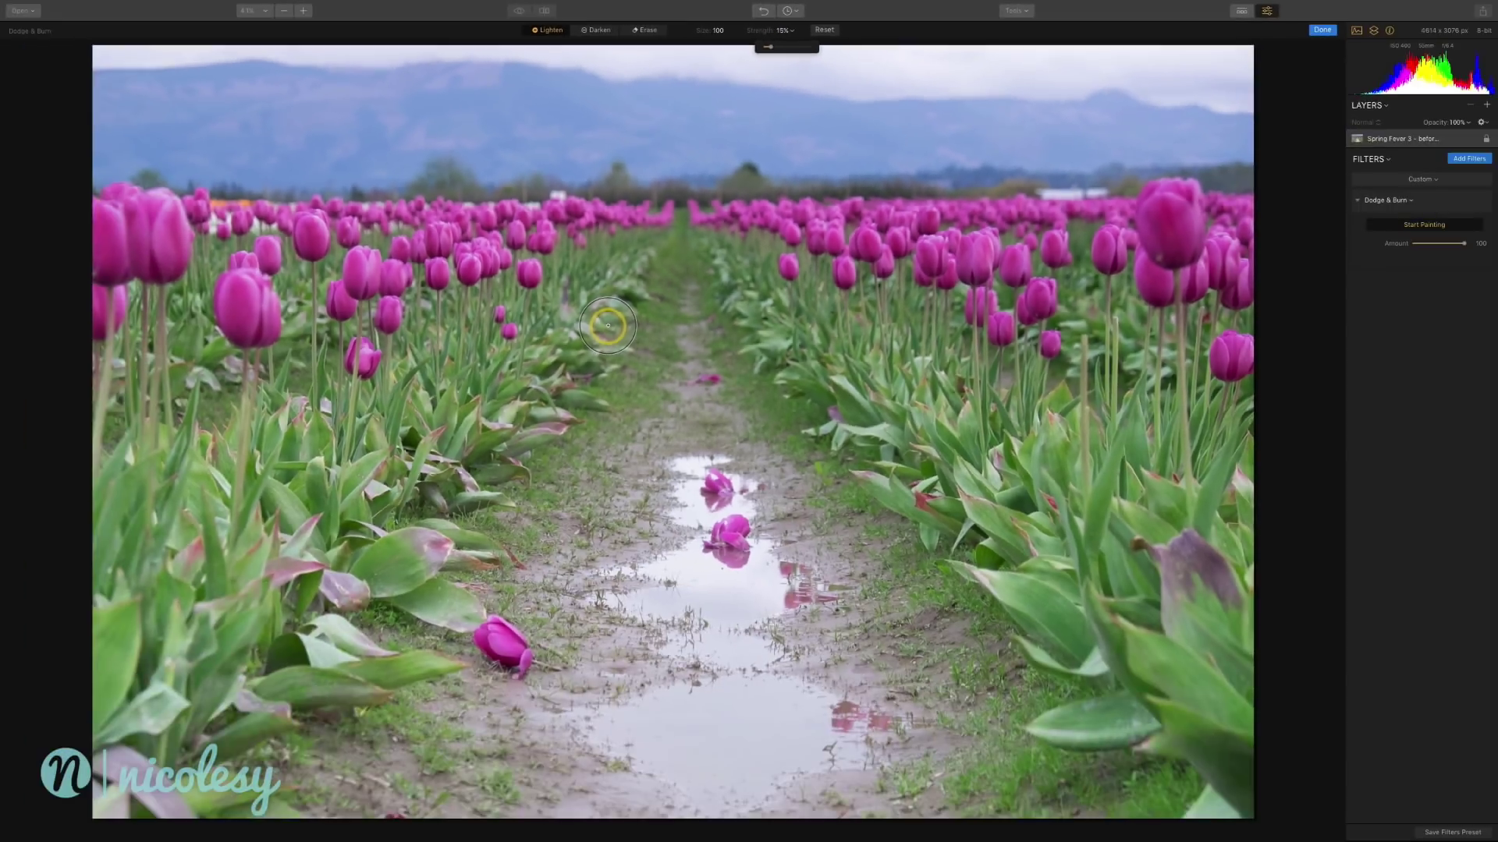
Step: Enlarge the Lighten brush to about 124 and paint down the left side of the path between the tulip rows
{"action": "key", "text": "bracketright"}
{"action": "key", "text": "bracketright"}
{"action": "key", "text": "bracketright"}
{"action": "key", "text": "bracketright"}
{"action": "key", "text": "bracketright"}
{"action": "key", "text": "bracketright"}
{"action": "key", "text": "bracketright"}
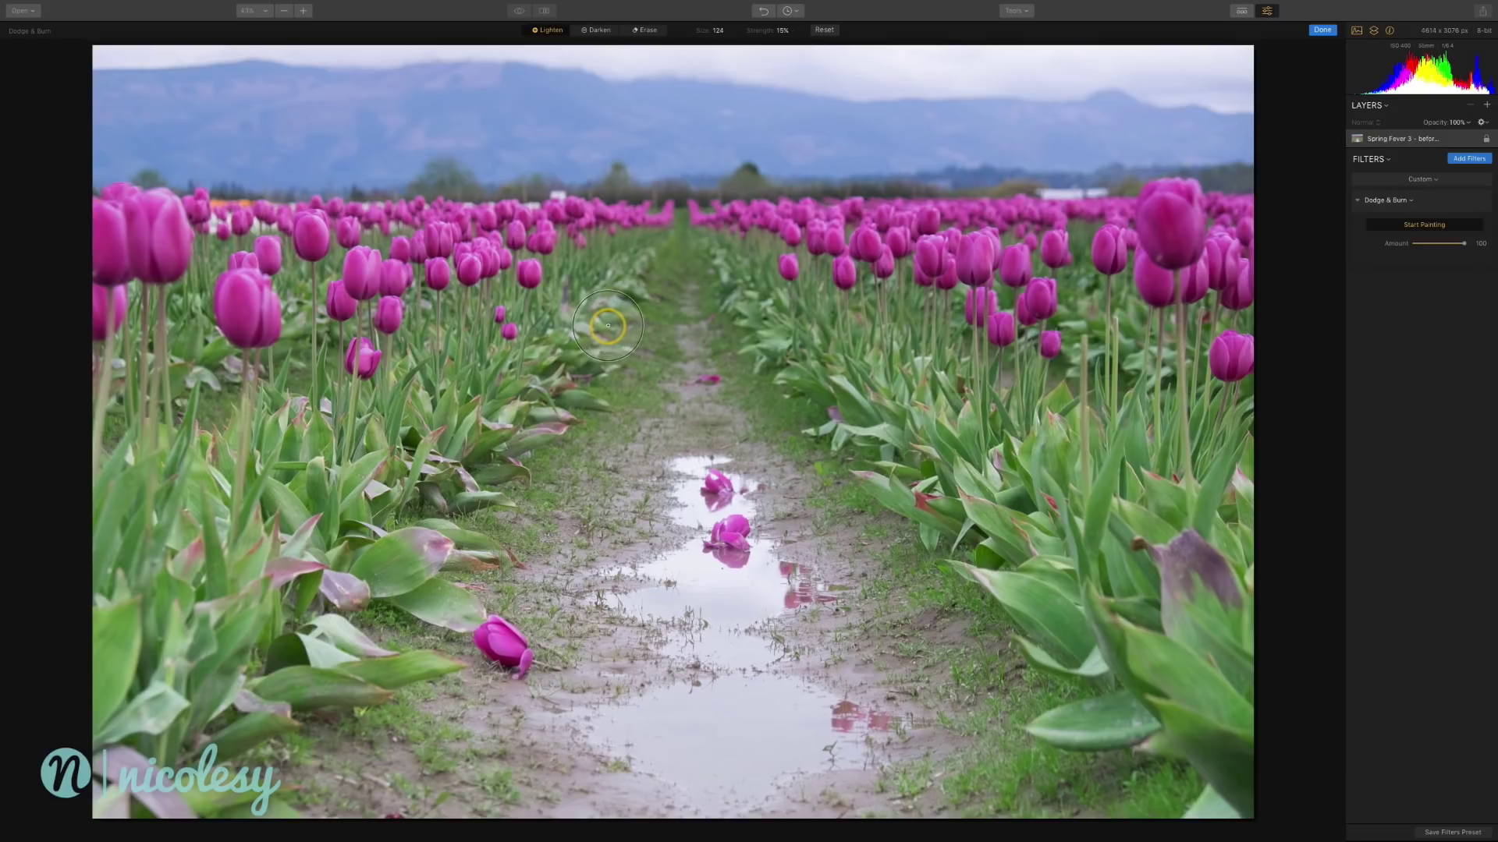
{"action": "mouse_move", "coordinate": [640, 325]}
{"action": "left_mouse_down"}
{"action": "mouse_move", "coordinate": [675, 283]}
{"action": "mouse_move", "coordinate": [633, 432]}
{"action": "mouse_move", "coordinate": [532, 666]}
{"action": "mouse_move", "coordinate": [496, 708]}
{"action": "left_mouse_up"}
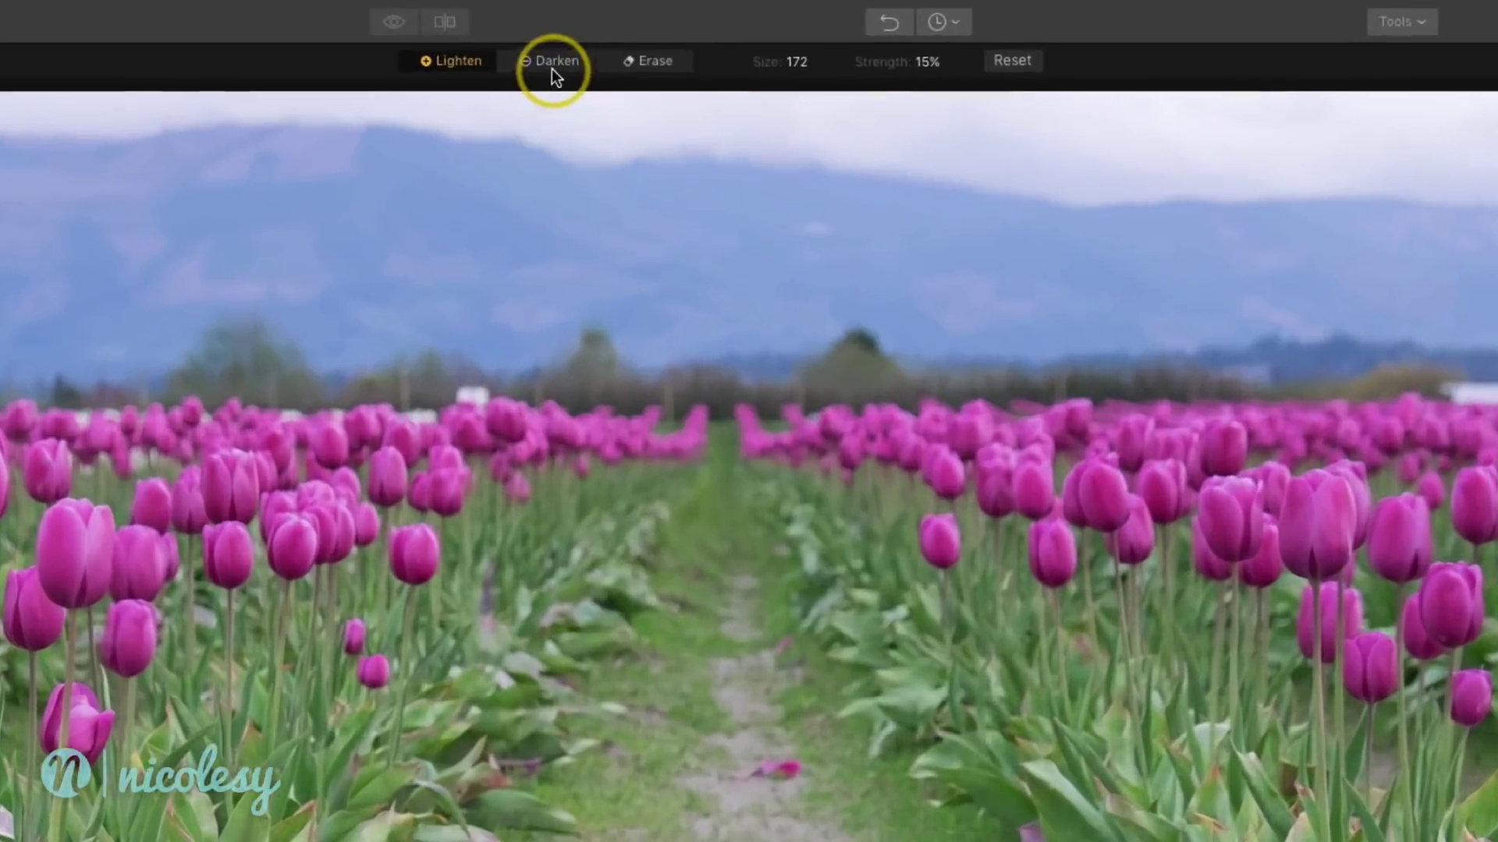
Step: Switch to the Darken brush at 18% strength for the tulip photo and compare the edit with the original
{"action": "left_click", "coordinate": [595, 30]}
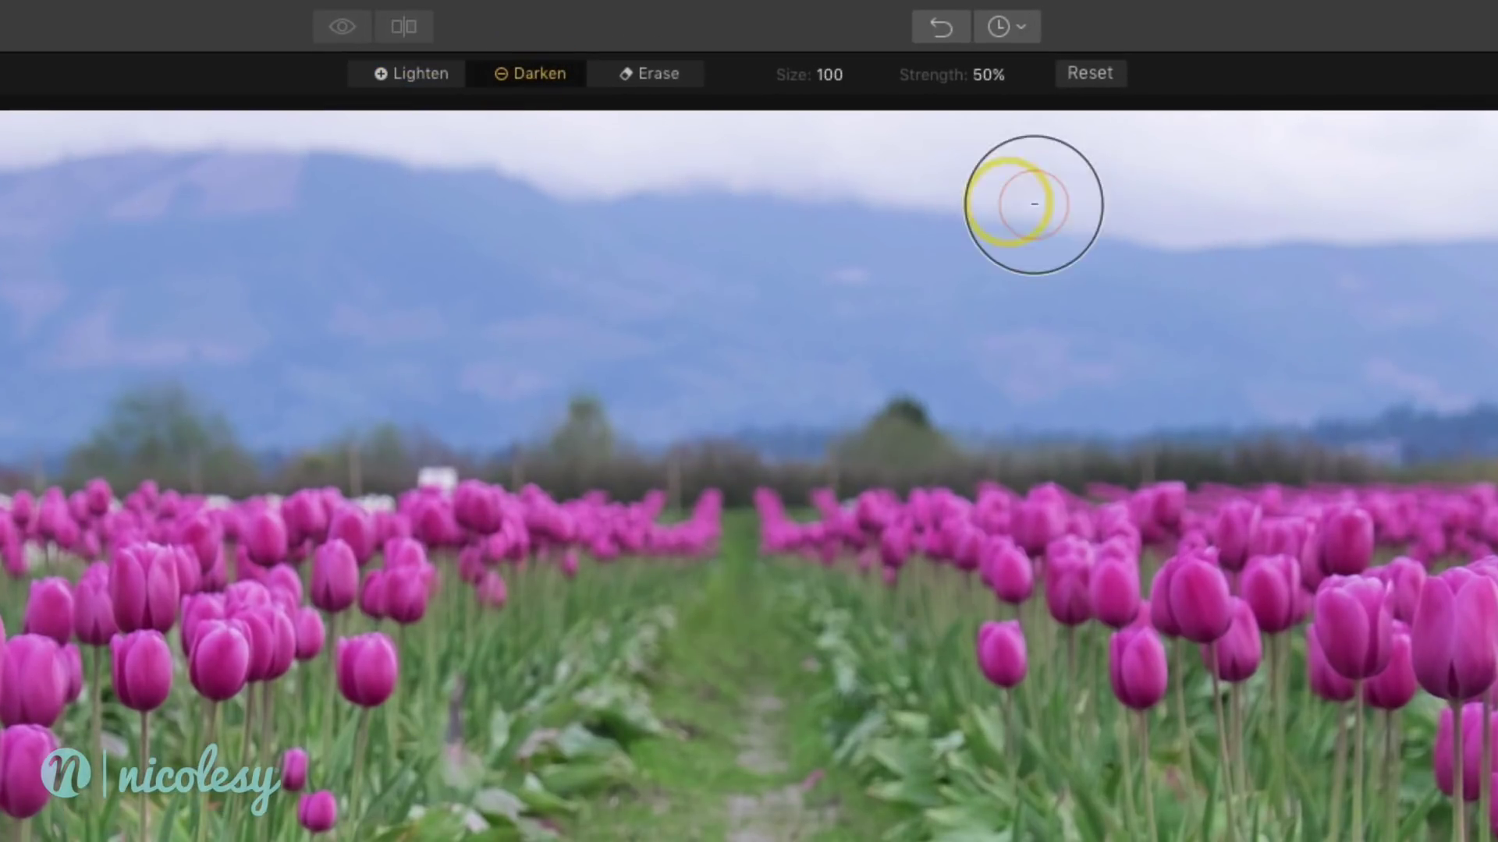
{"action": "left_click", "coordinate": [990, 74]}
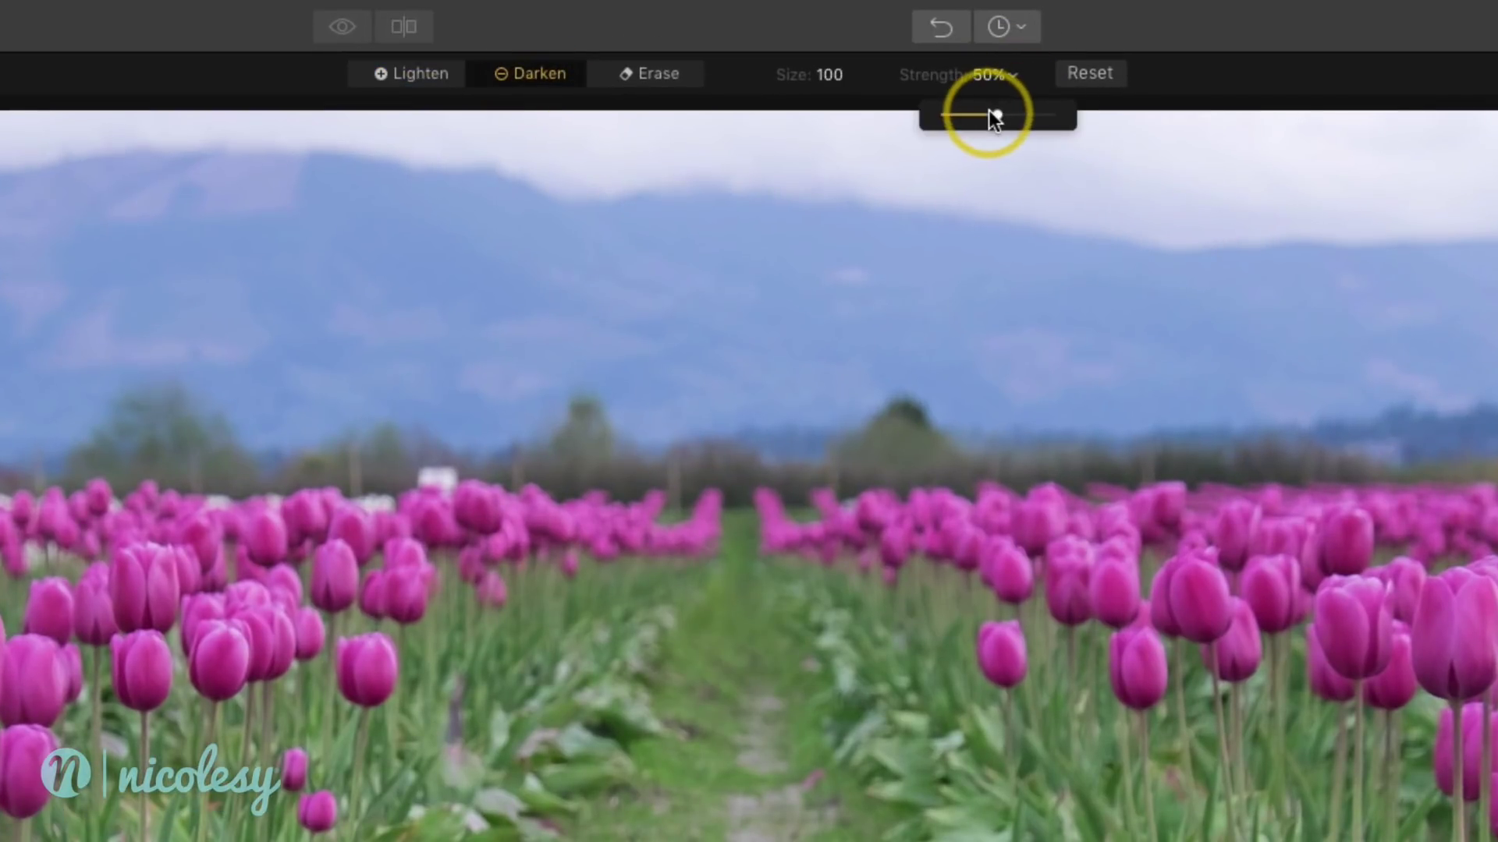
{"action": "left_click_drag", "start_coordinate": [990, 111], "coordinate": [952, 116]}
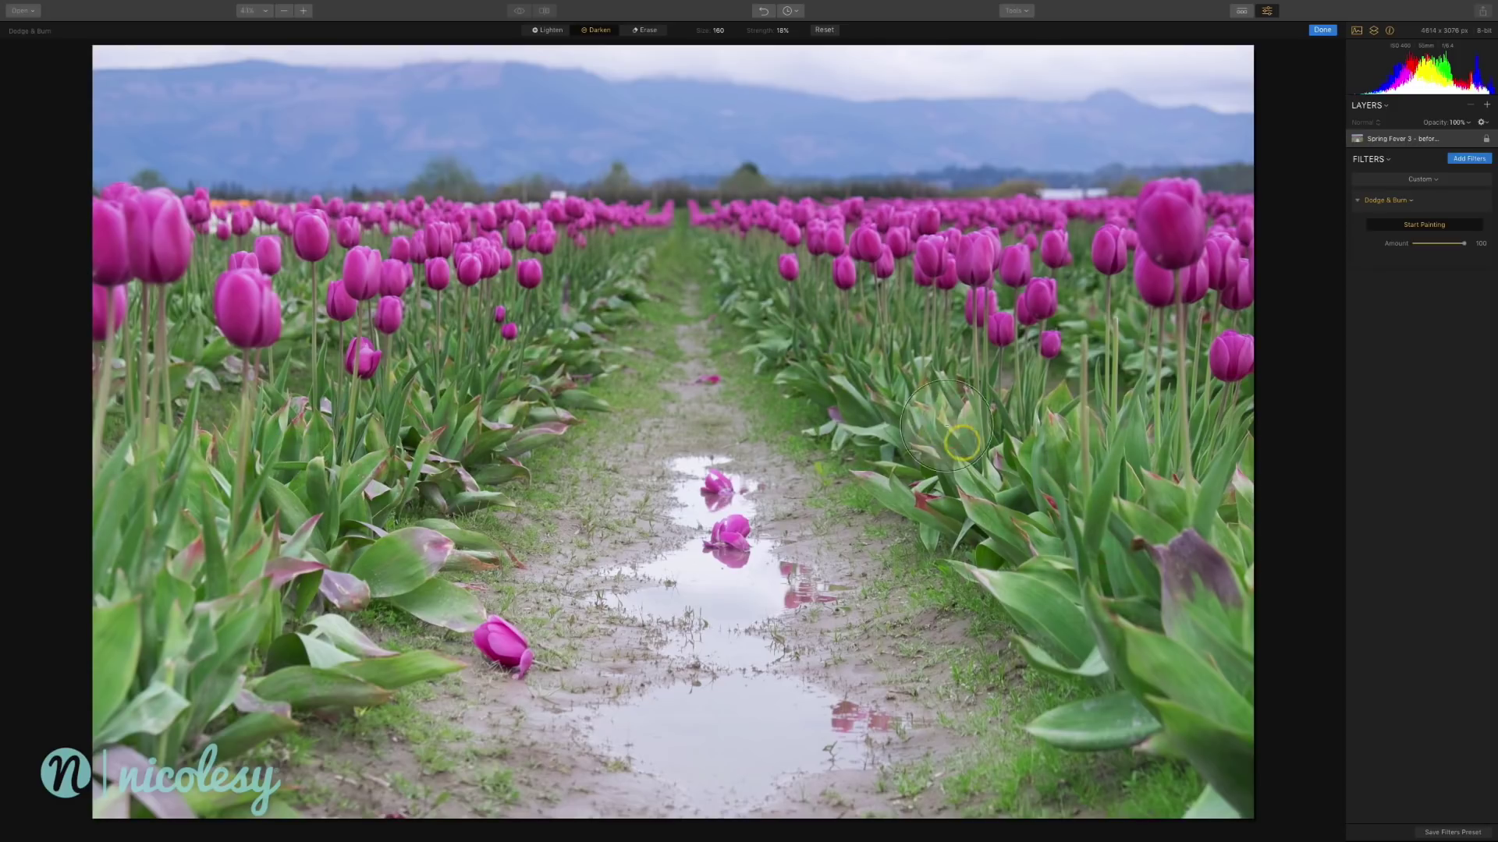
{"action": "key", "text": "backslash"}
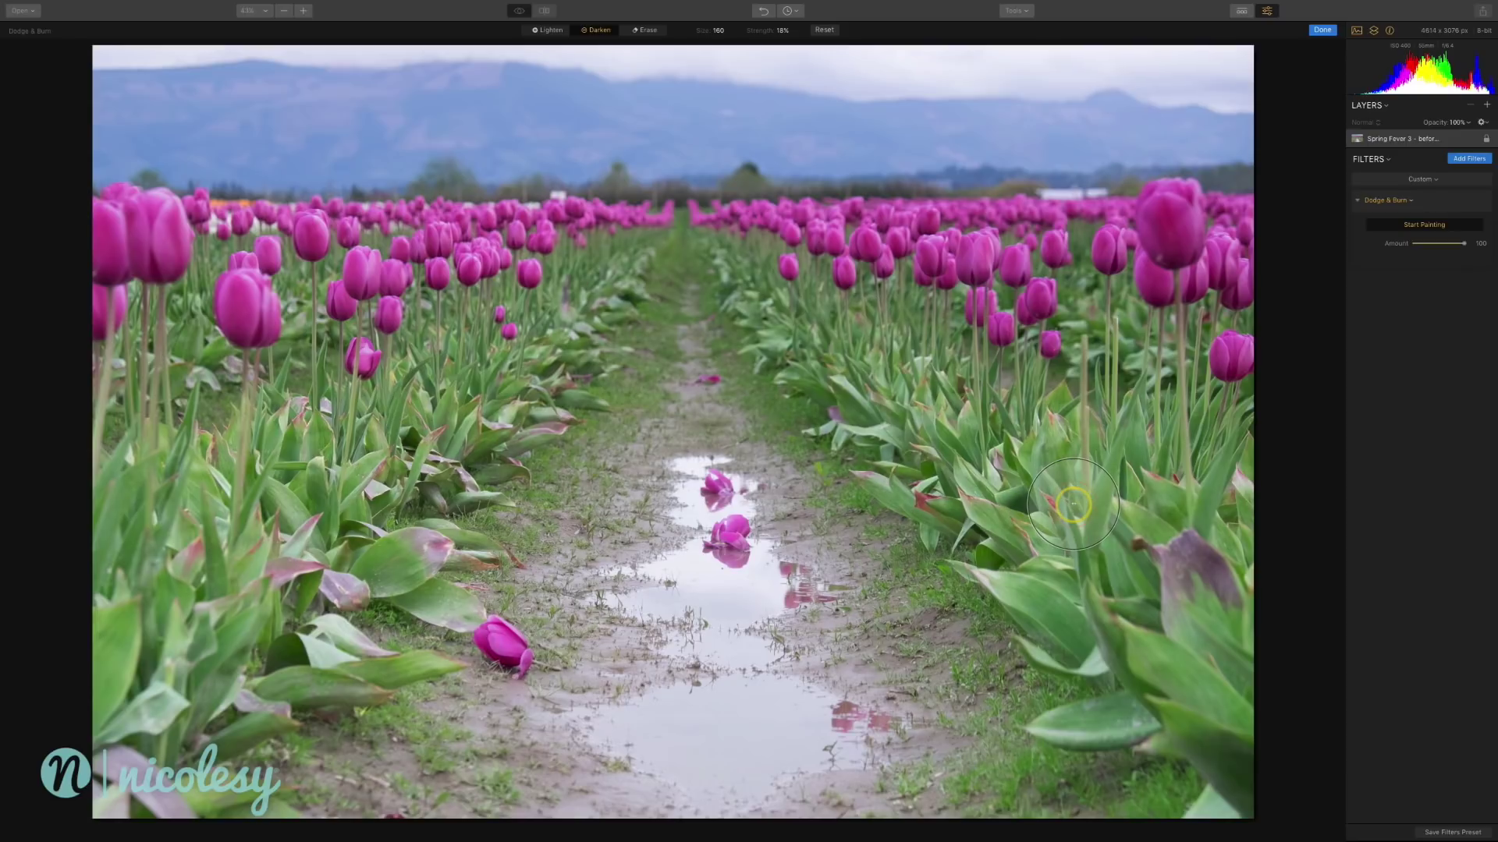
Step: Toggle between the original tulip photo and the dodged and burned version to compare them
{"action": "key", "text": "backslash"}
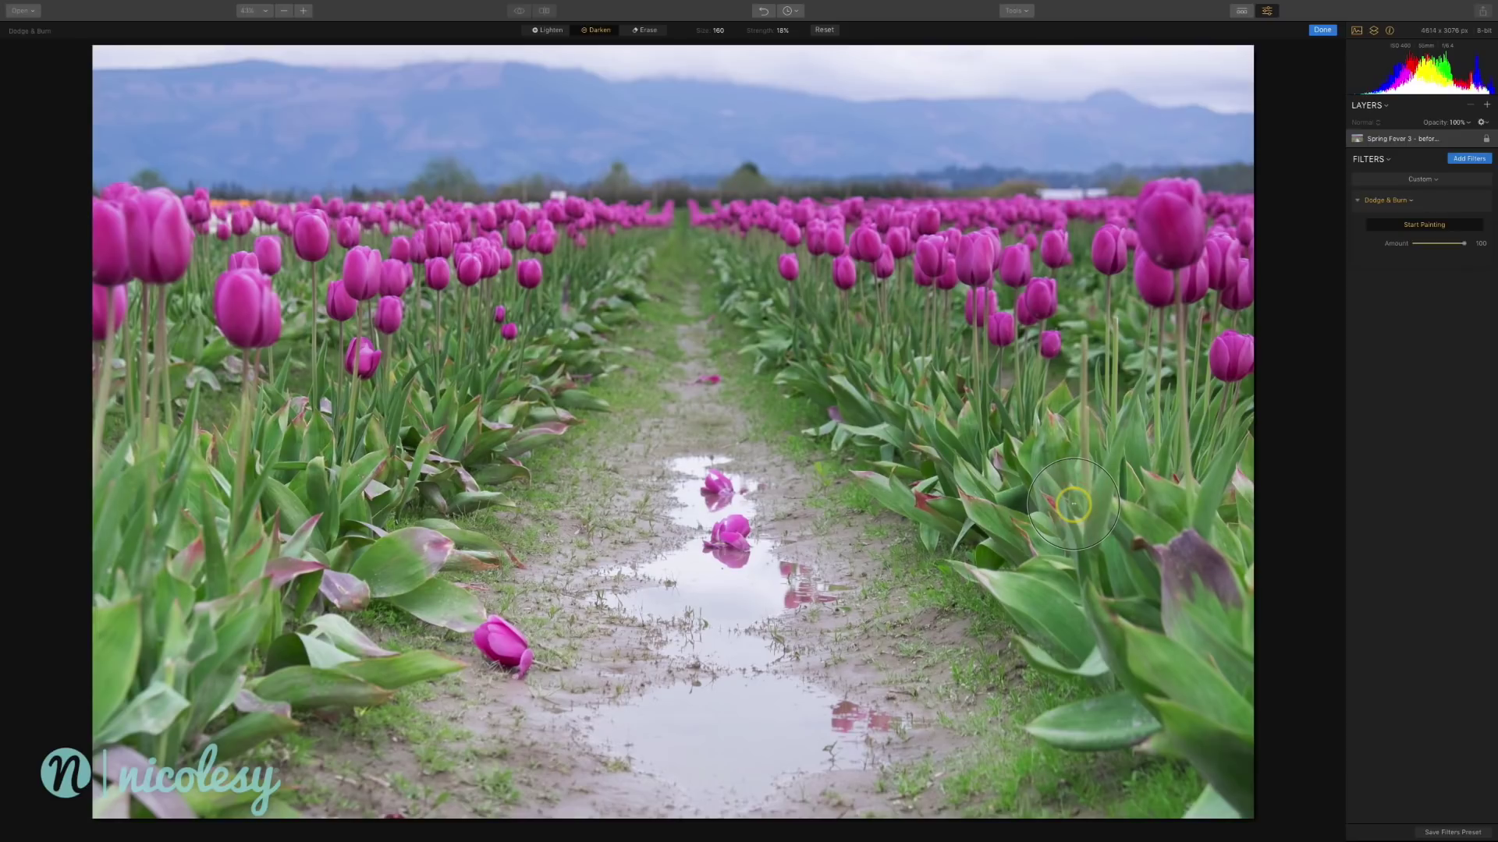
{"action": "key", "text": "backslash"}
{"action": "key", "text": "backslash"}
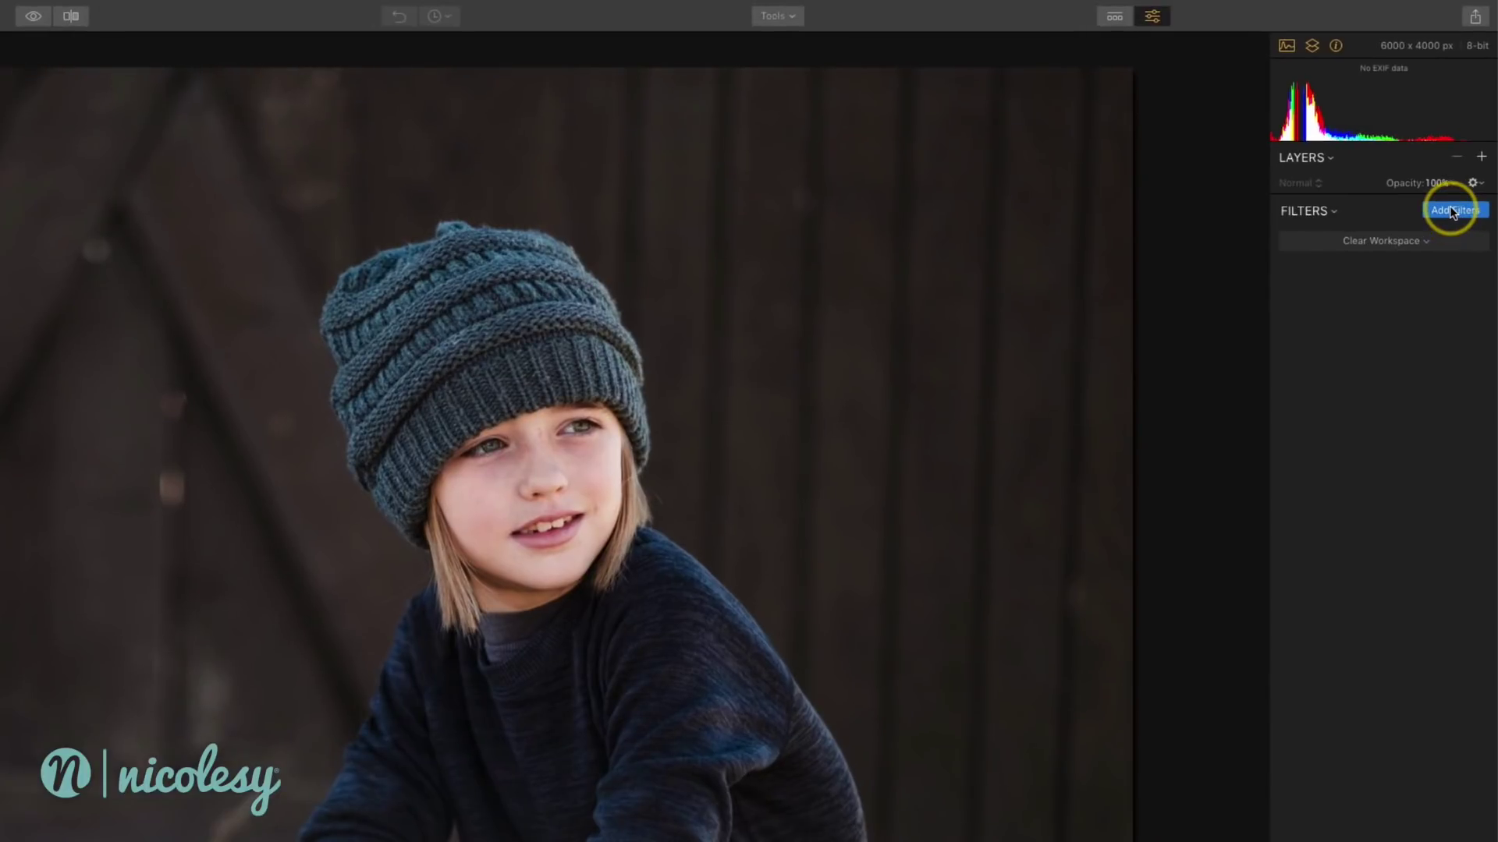
Step: Add an LUT Mapping filter to the photo of the child with pumpkins and close the filter list
{"action": "left_click", "coordinate": [1469, 140]}
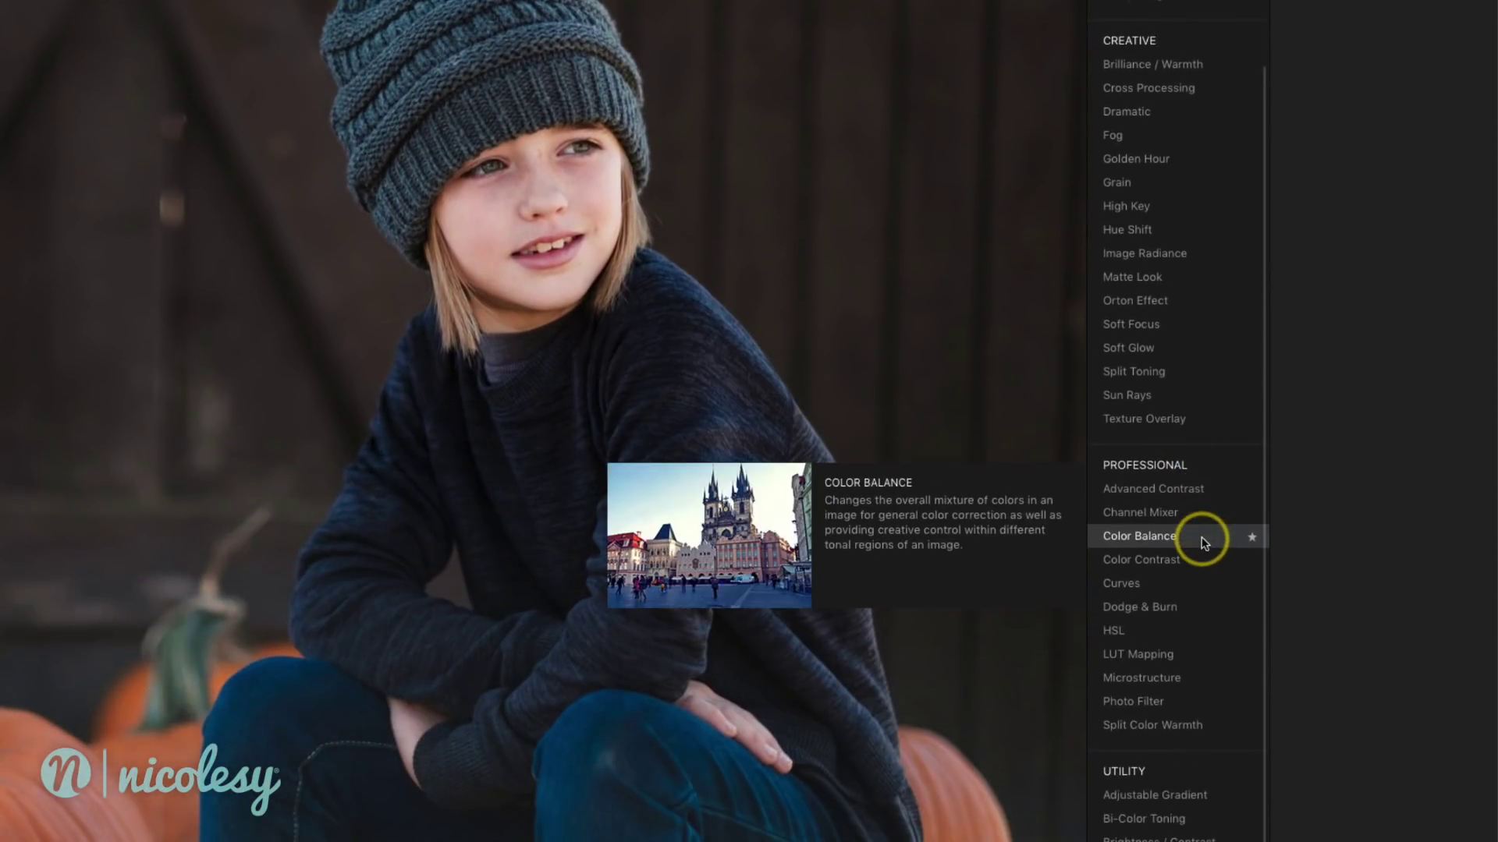
{"action": "left_click", "coordinate": [1183, 653]}
{"action": "scroll", "coordinate": [1178, 390], "scroll_direction": "up", "scroll_amount": 5}
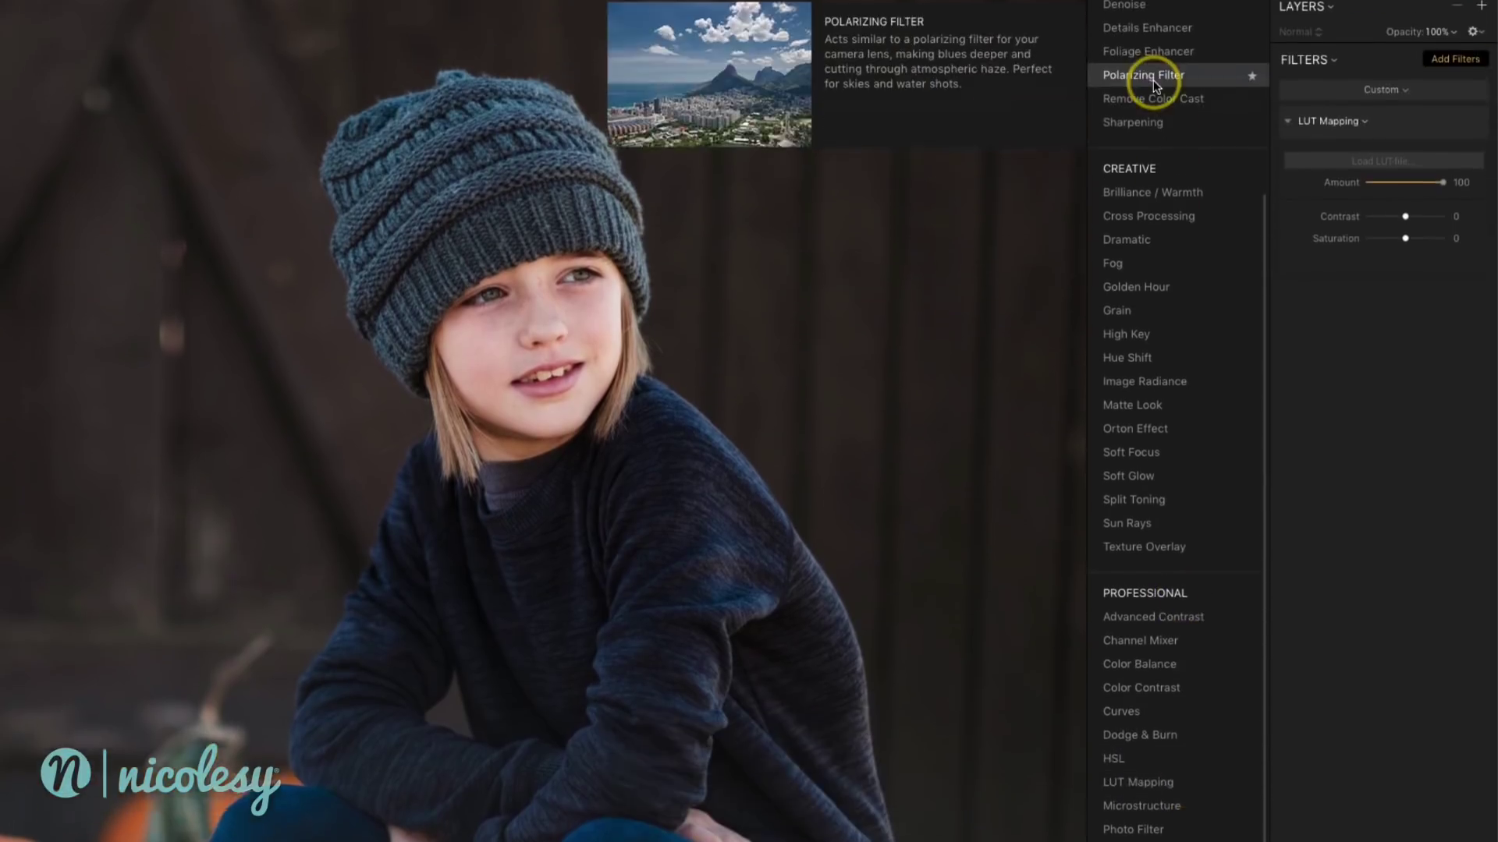
{"action": "left_click", "coordinate": [1096, 51]}
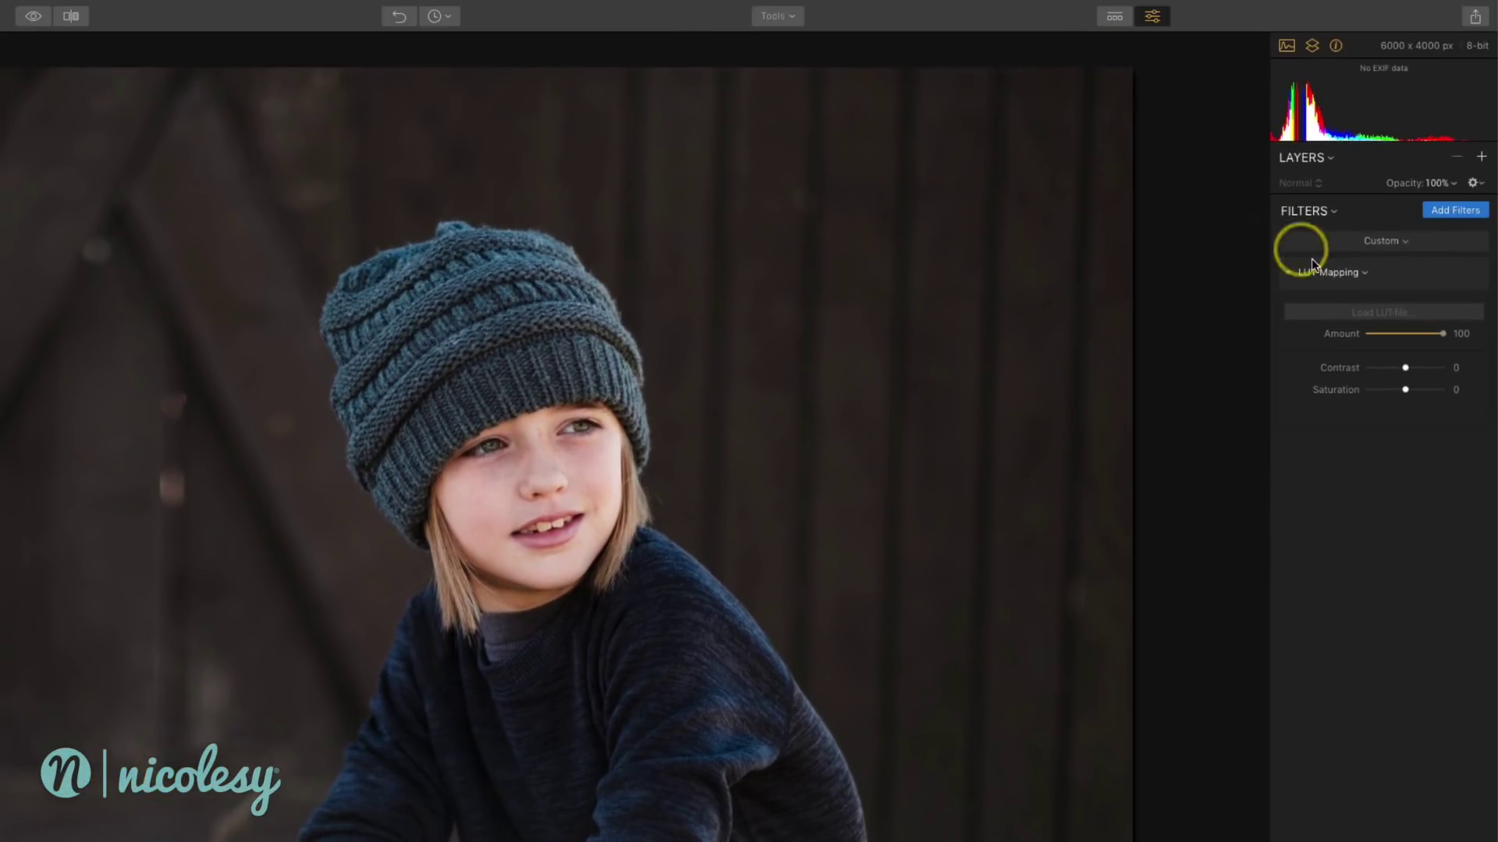
Step: Load Nicolesy LUT 01.cube from the Desktop into the LUT Mapping filter and slightly increase its contrast
{"action": "left_click", "coordinate": [1381, 313]}
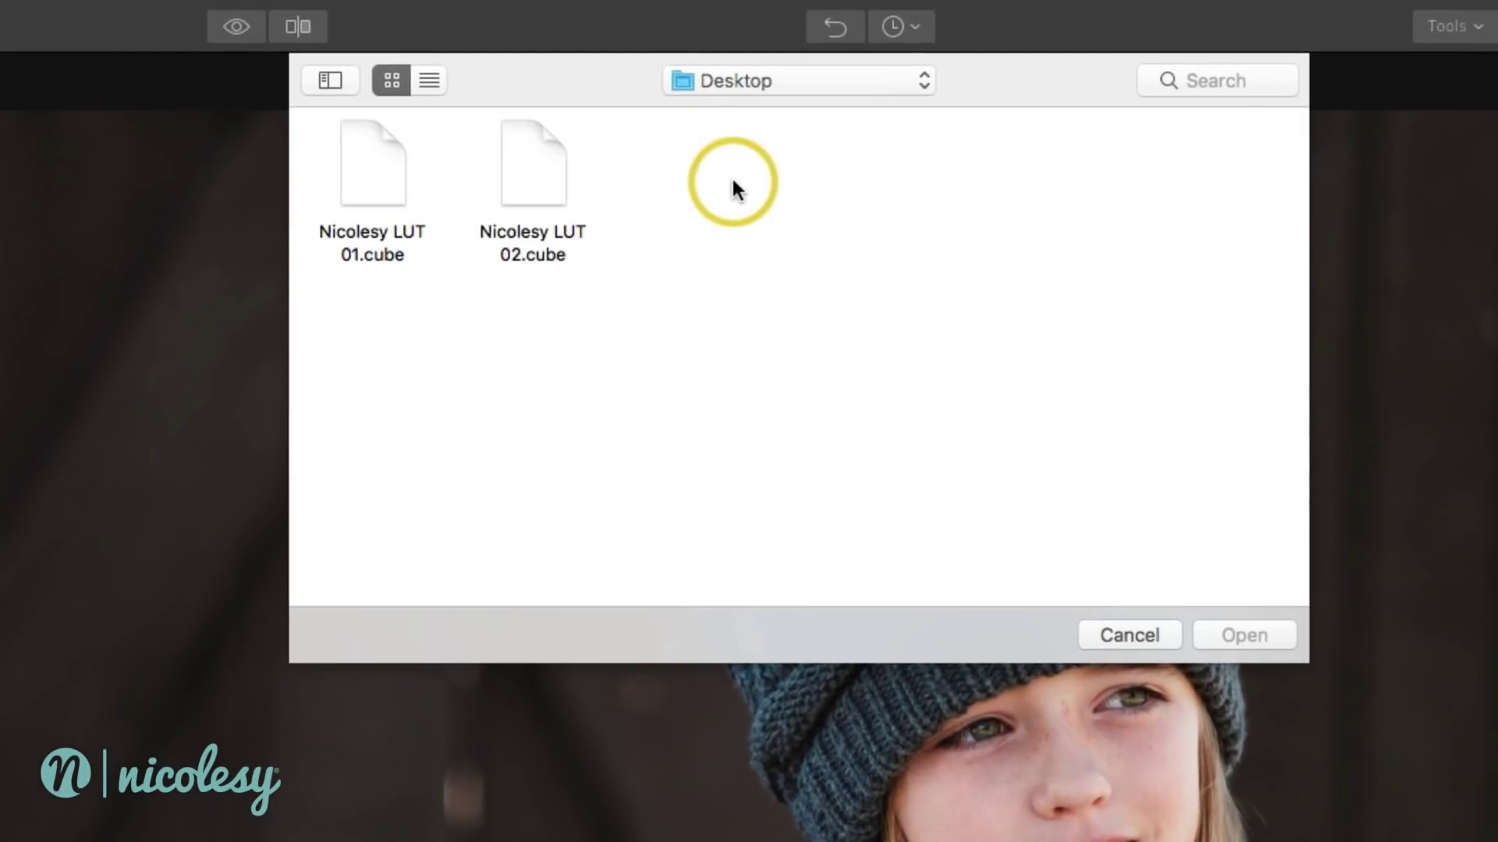
{"action": "double_click", "coordinate": [388, 167]}
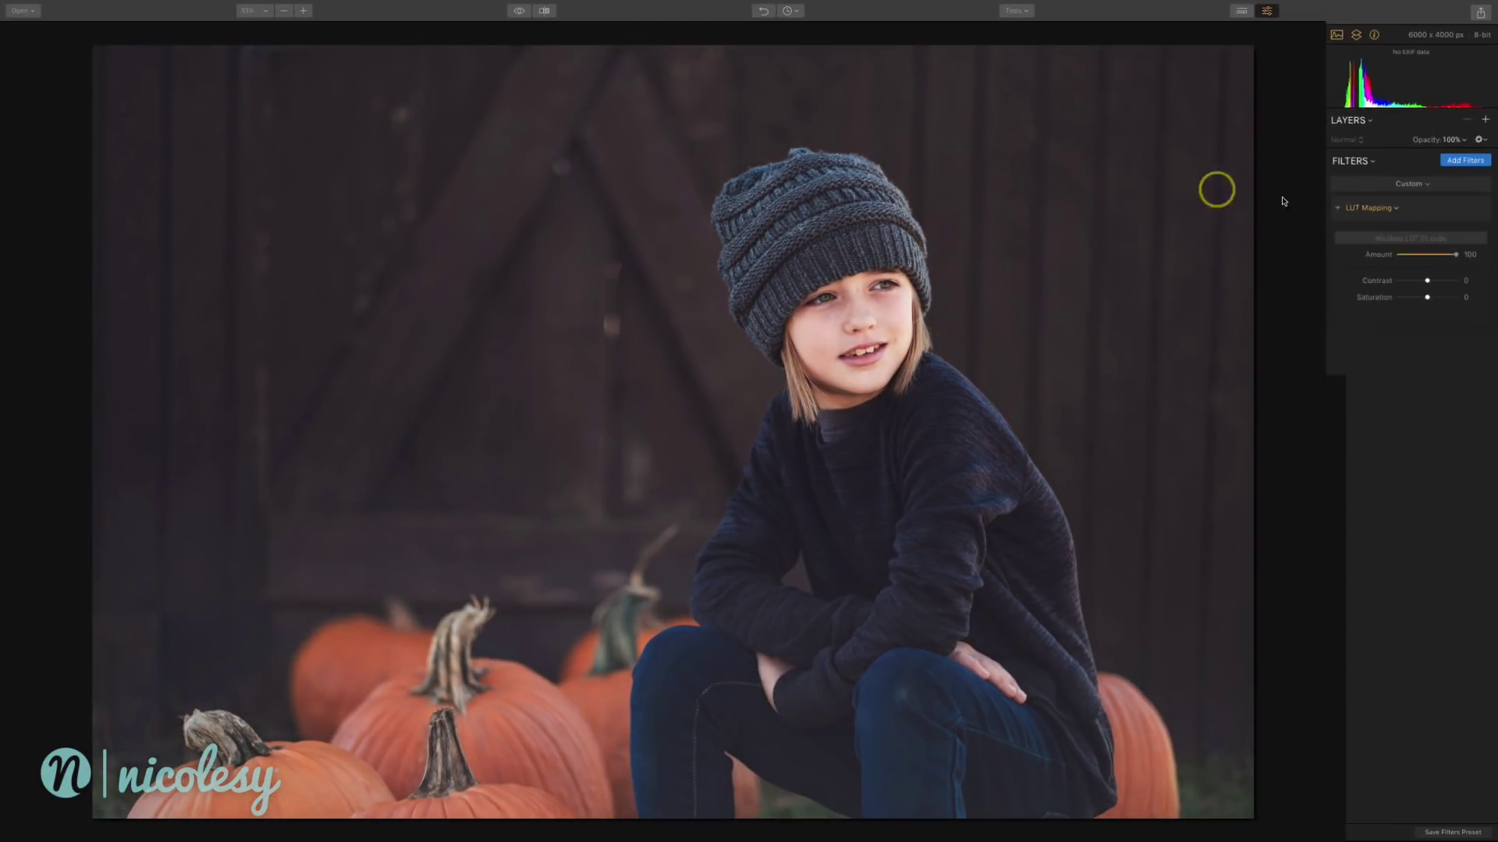
{"action": "left_click_drag", "start_coordinate": [1434, 343], "coordinate": [1413, 394]}
{"action": "left_click_drag", "start_coordinate": [1427, 245], "coordinate": [1434, 264]}
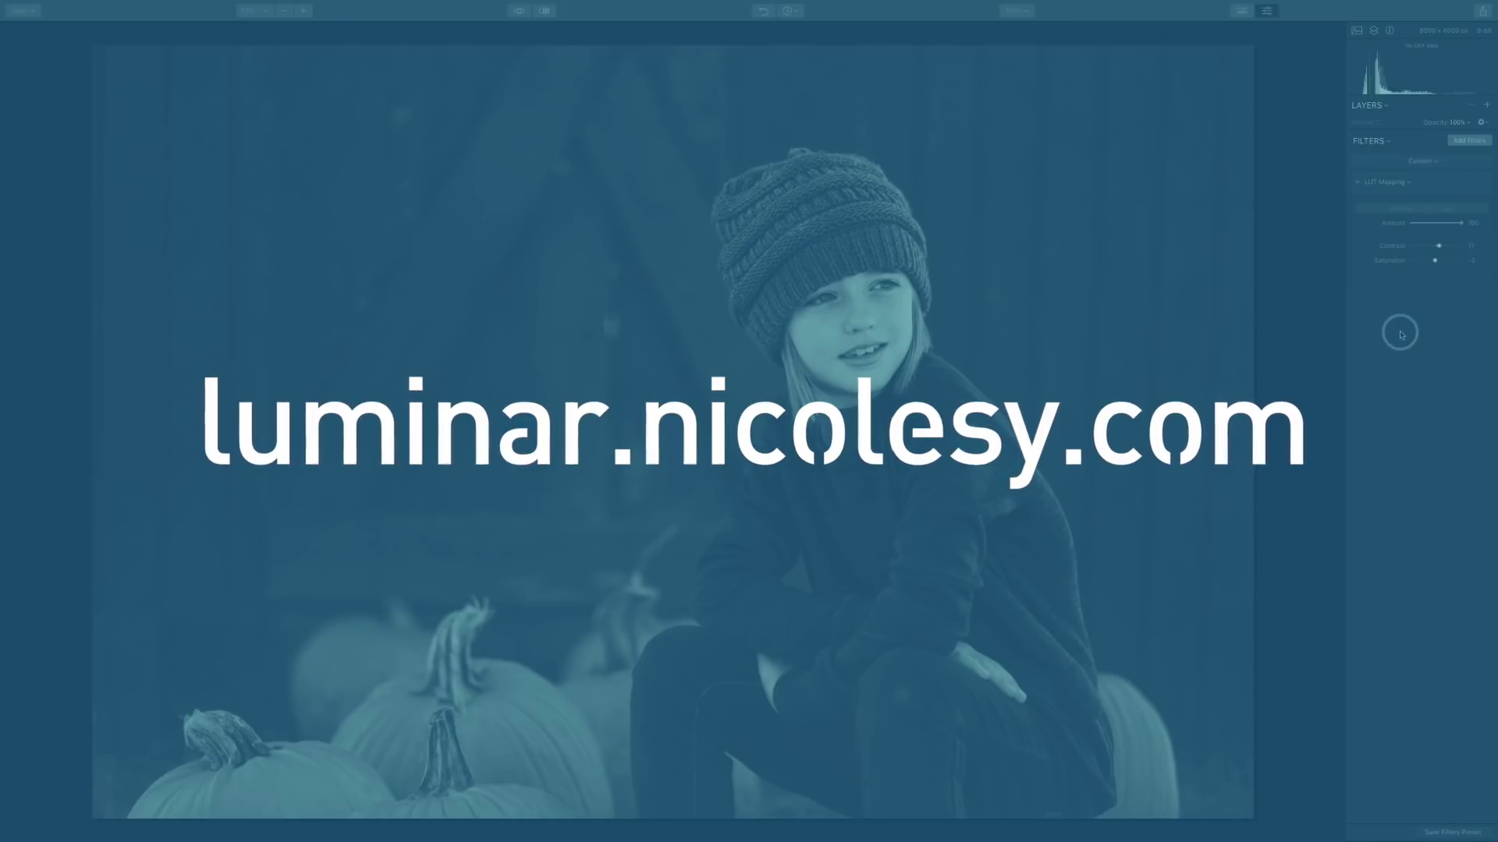